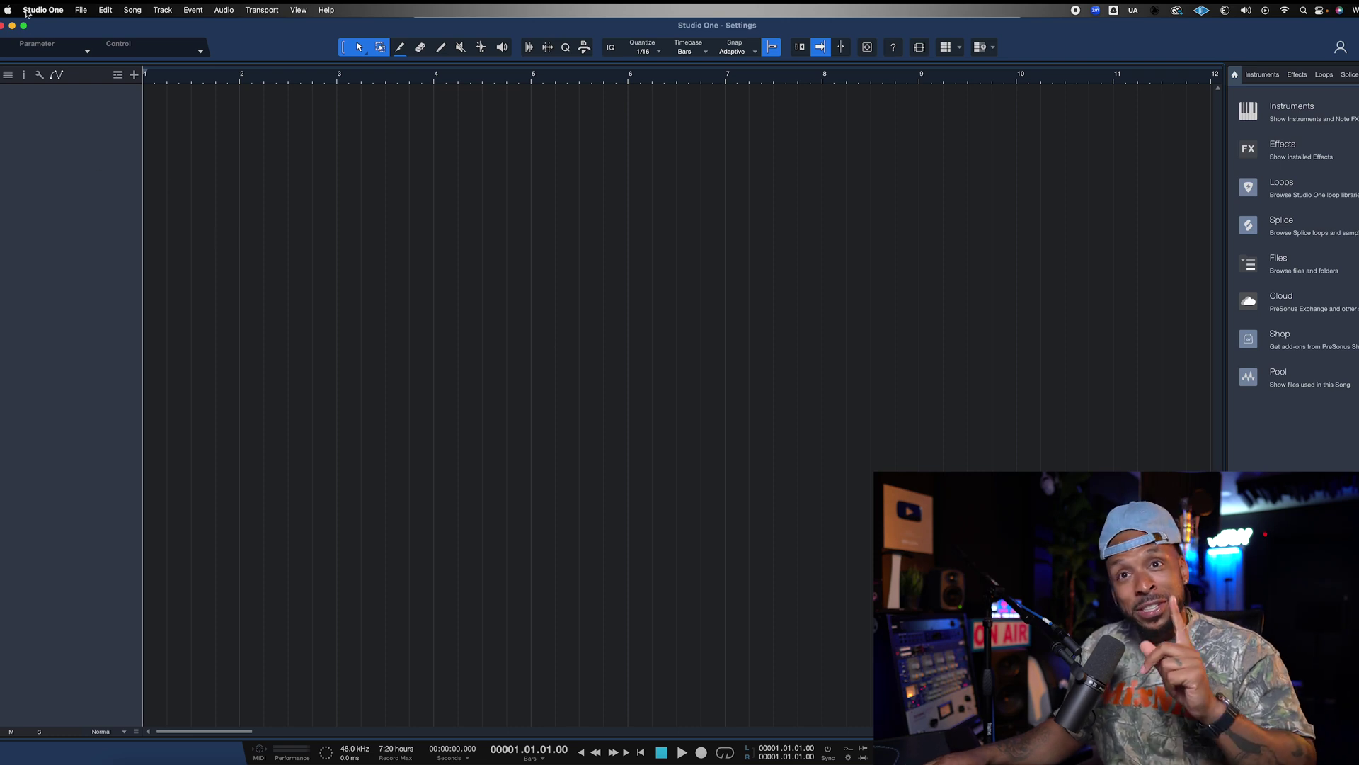
Step: Open Keyboard Shortcuts preferences and keep the Pro Tools mapping scheme without reverting
click(42, 10)
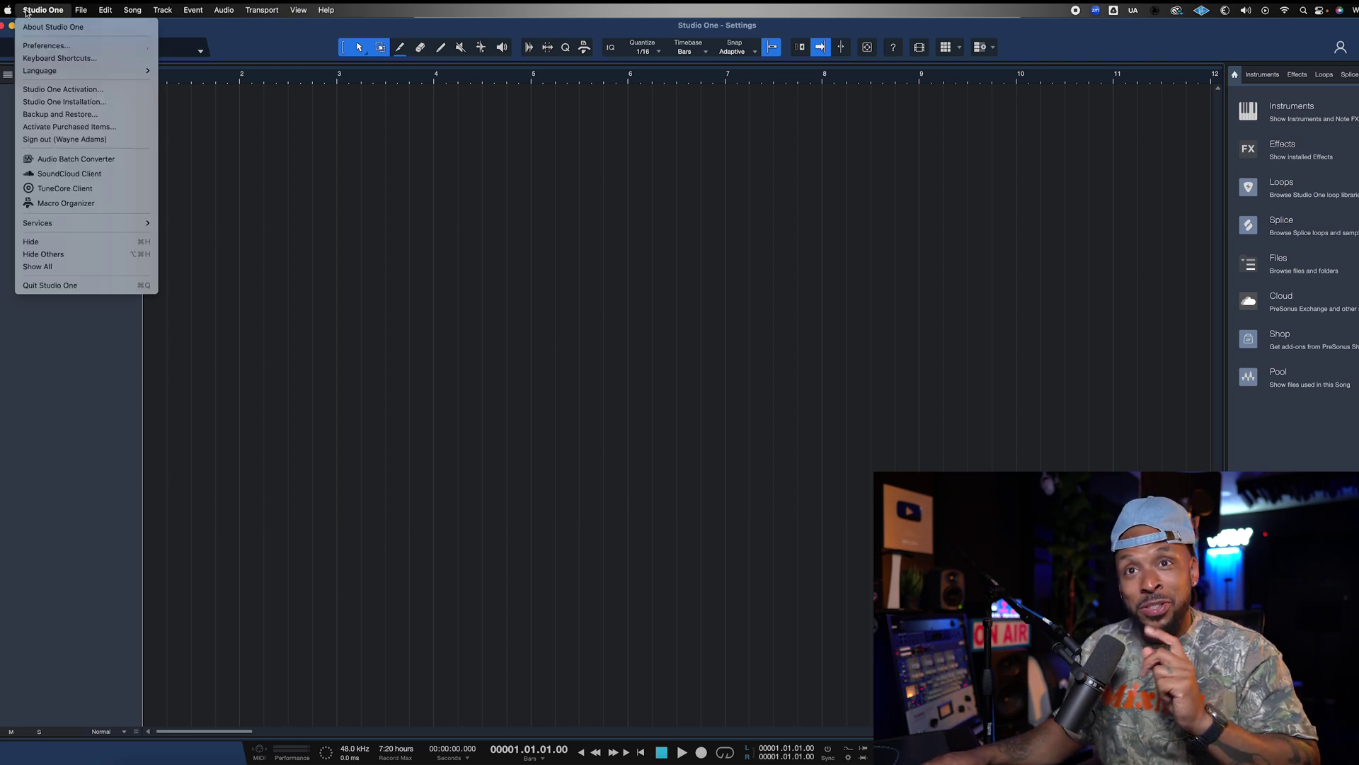
click(66, 59)
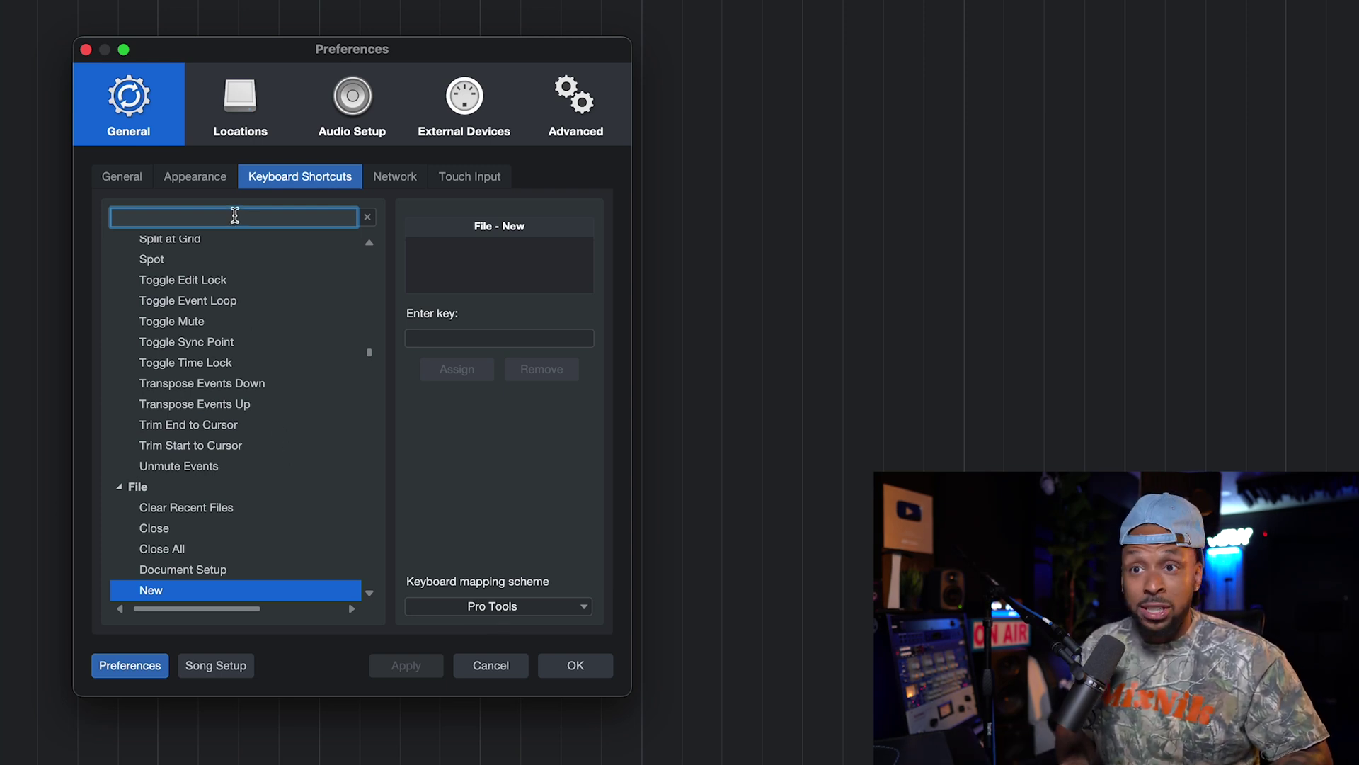
click(461, 595)
click(525, 607)
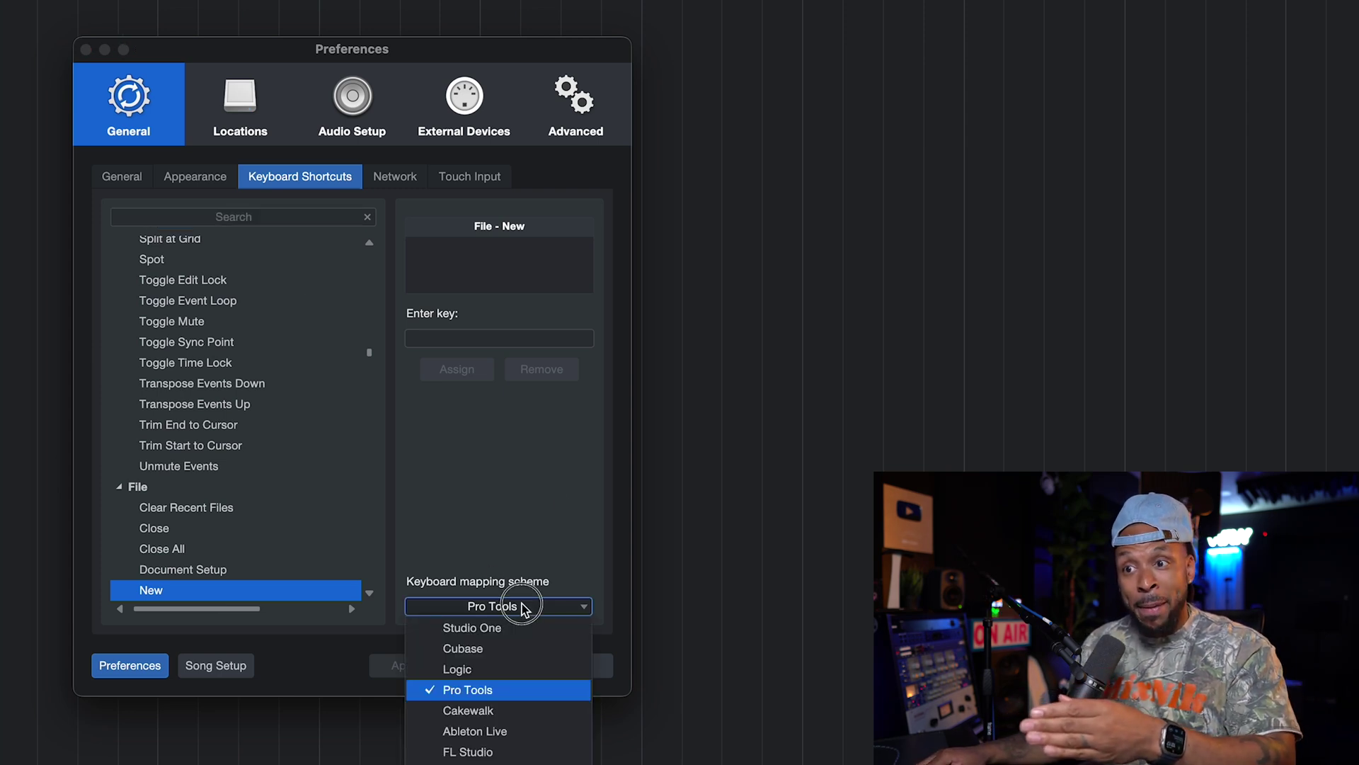
click(524, 690)
click(231, 278)
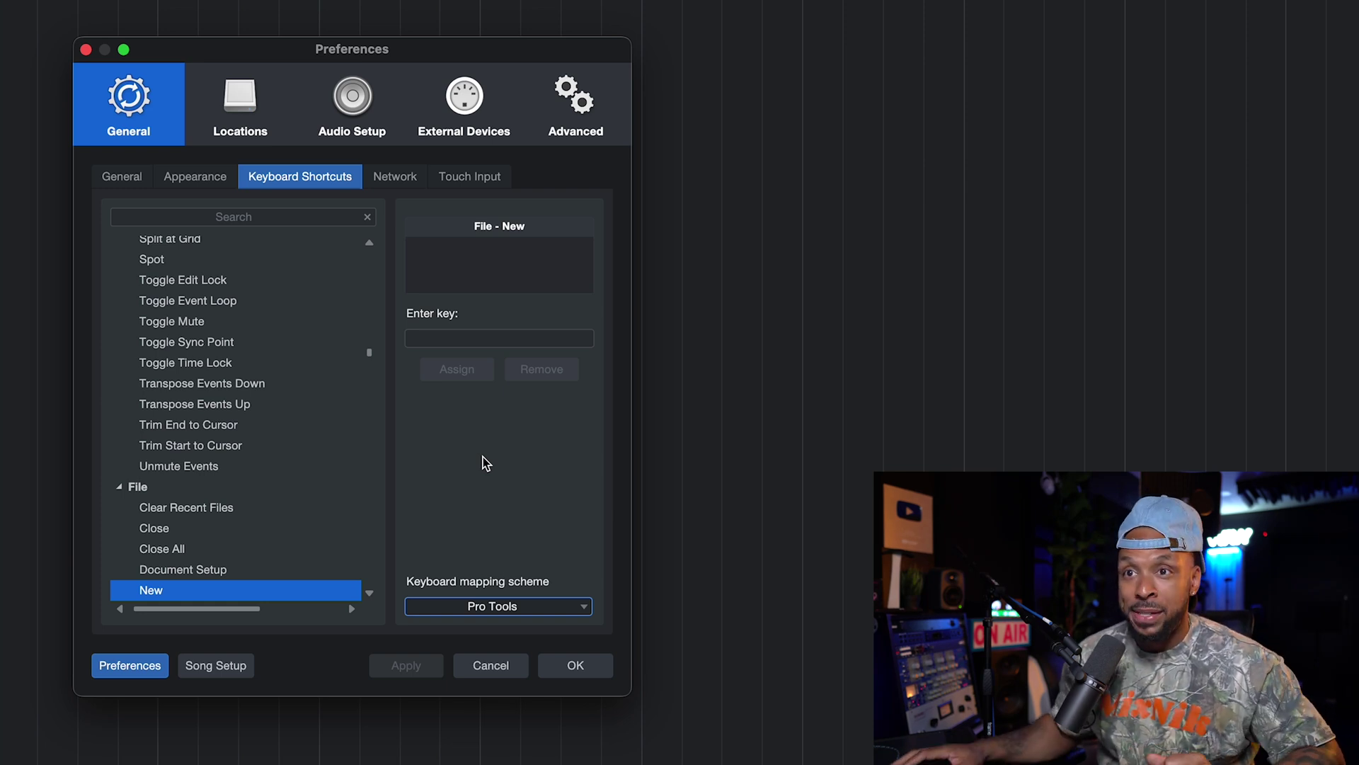
click(173, 218)
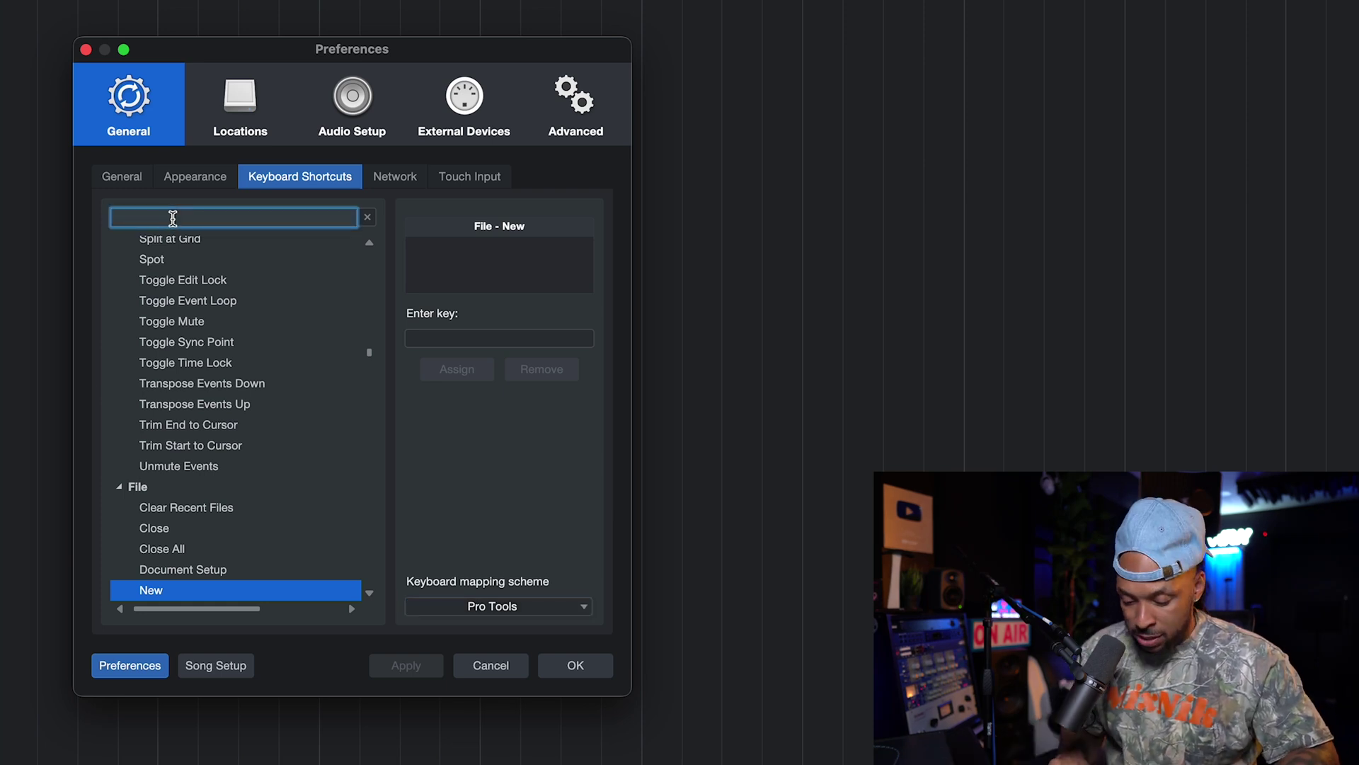
Step: Reassign the View – Console shortcut from 3 to Cmd+= in the Pro Tools scheme
text(consol)
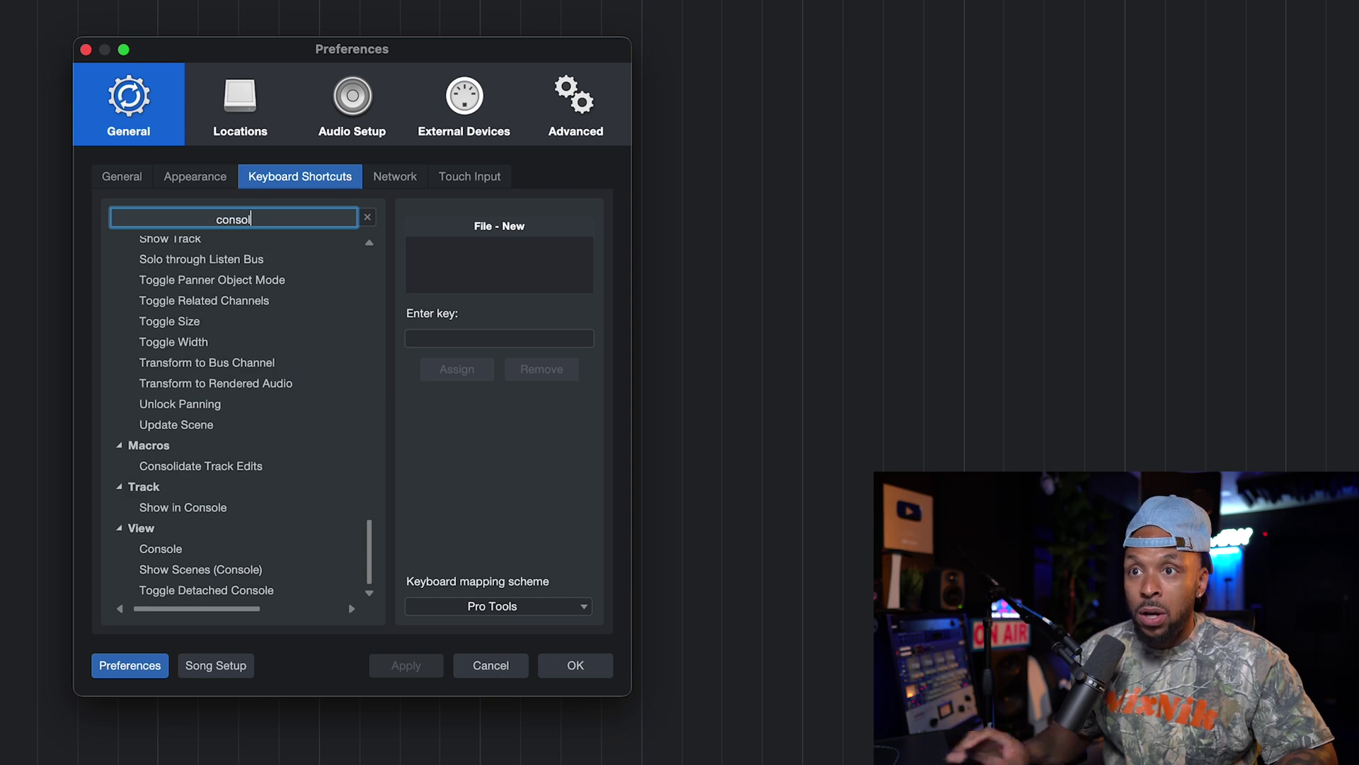
text(e)
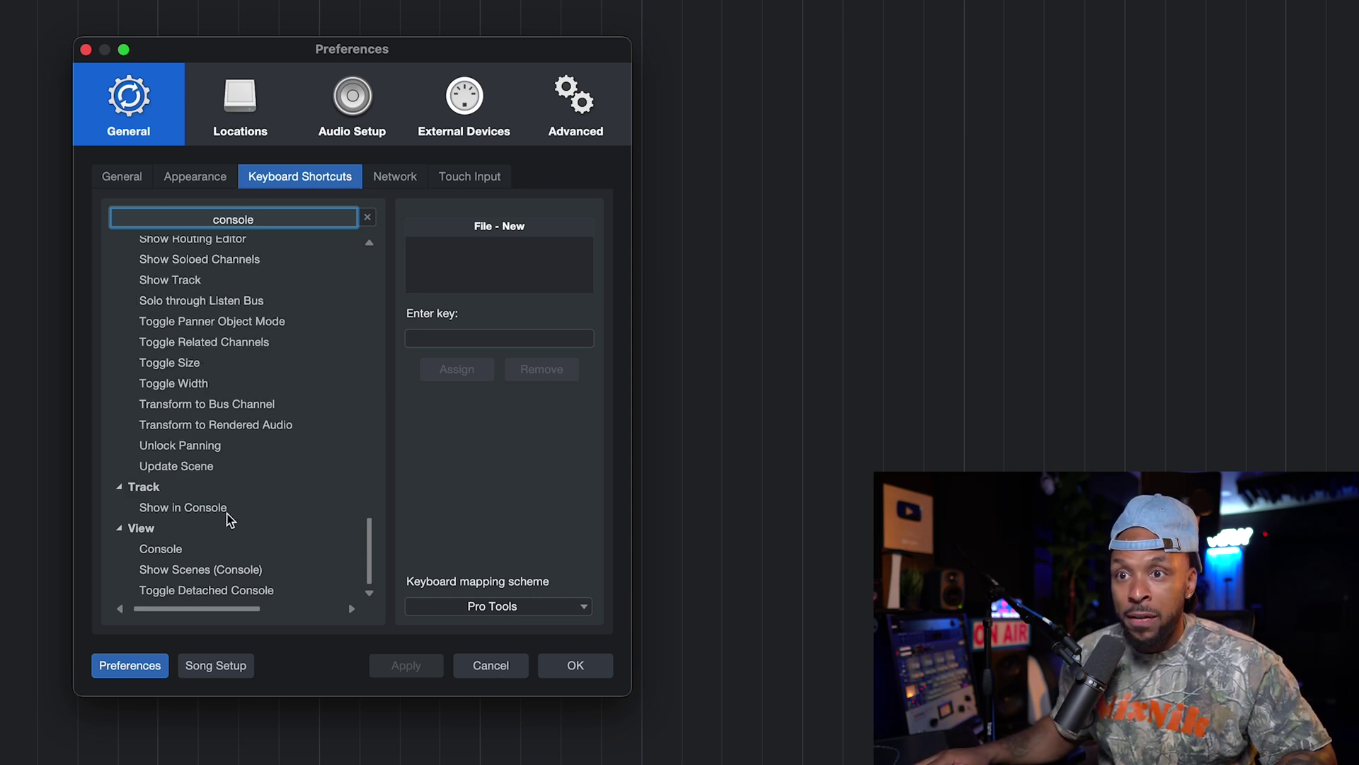
click(161, 549)
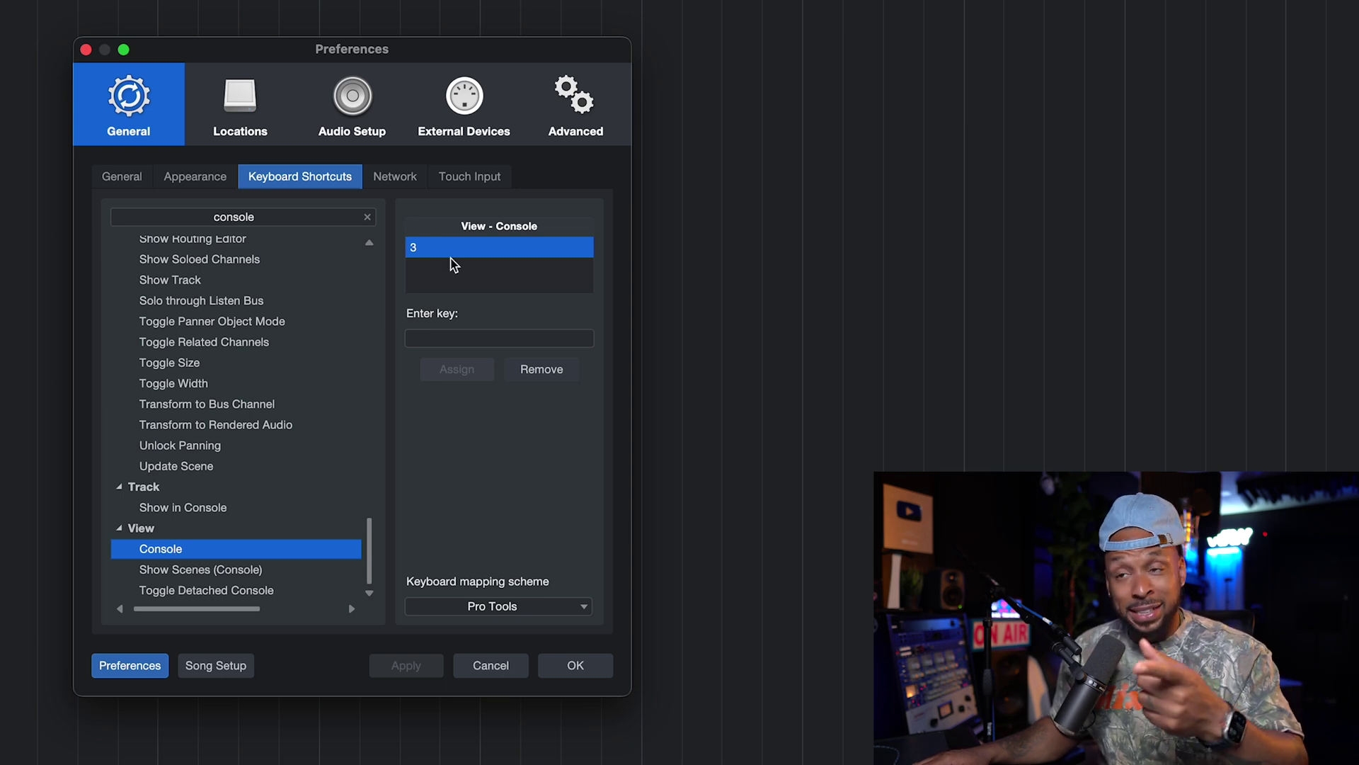
click(462, 340)
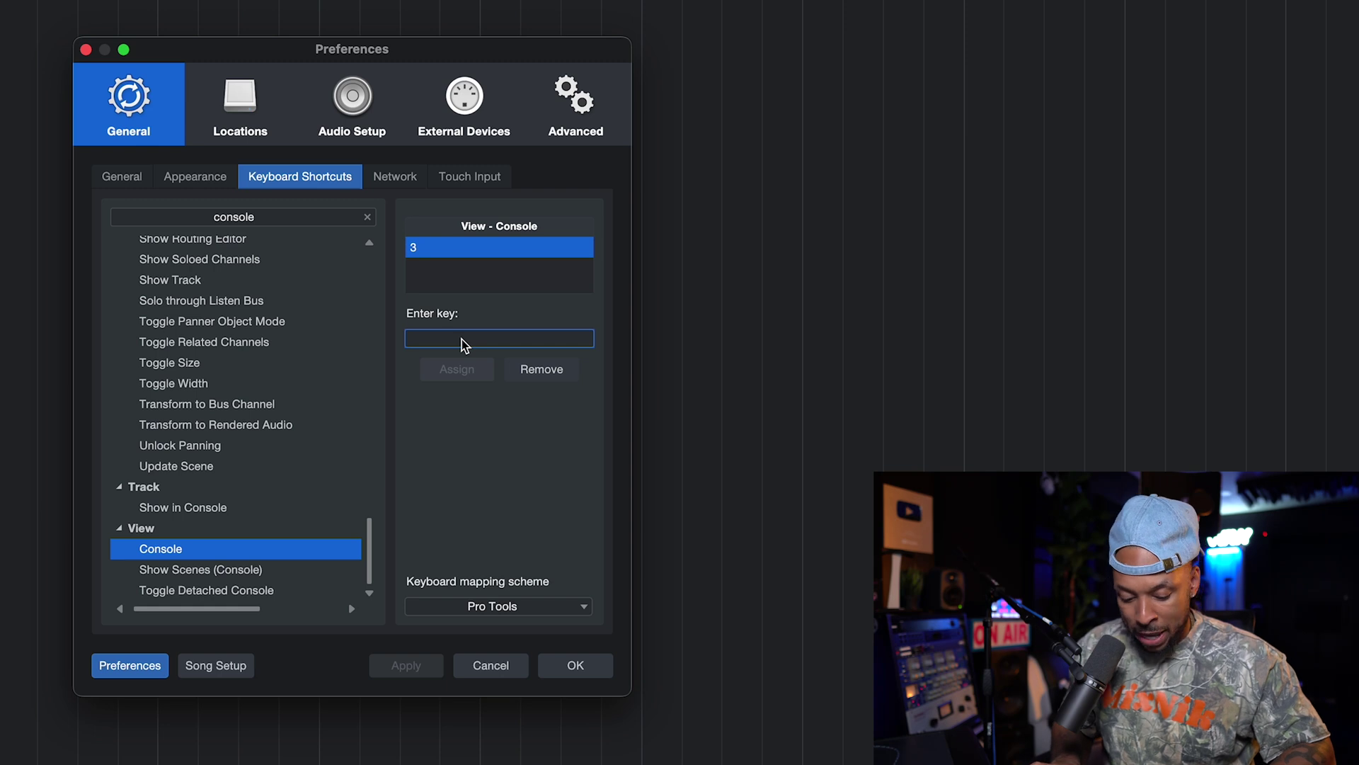
key(super+equal)
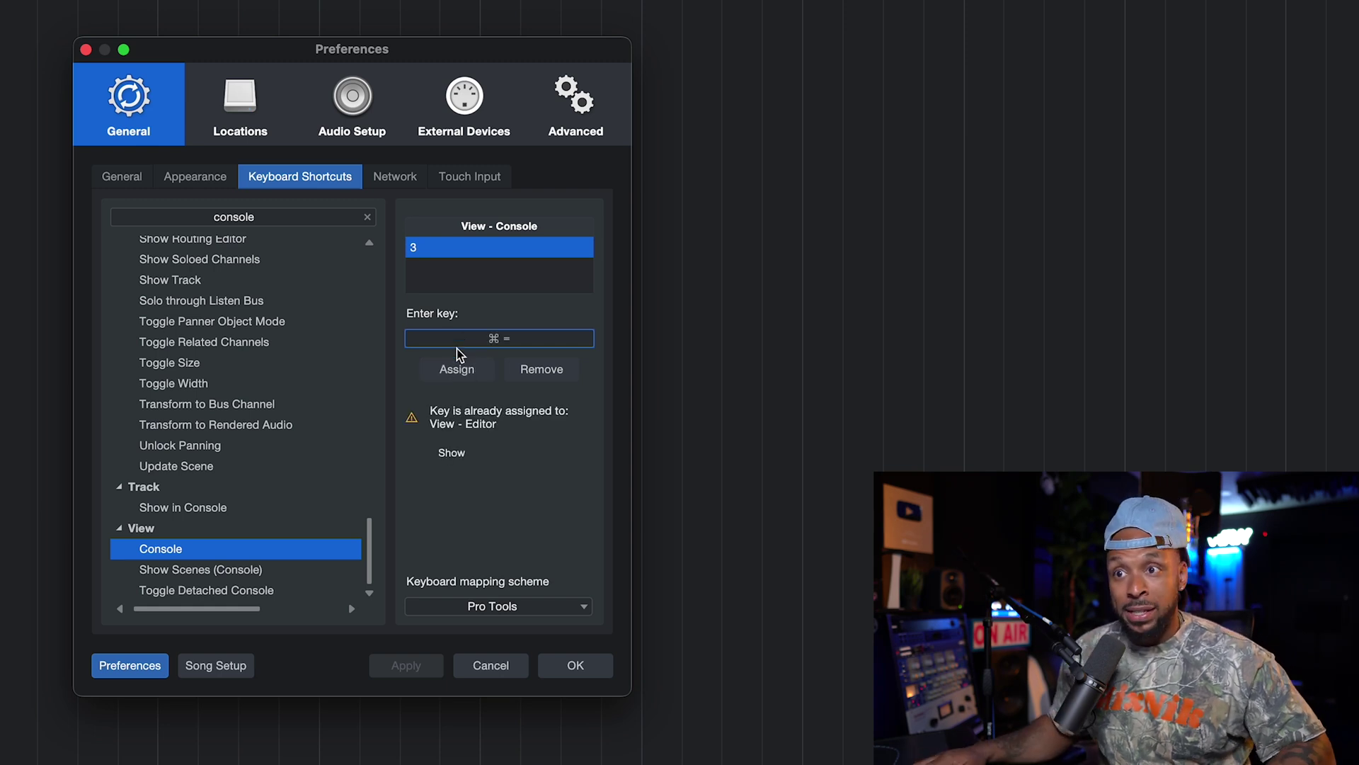
click(466, 376)
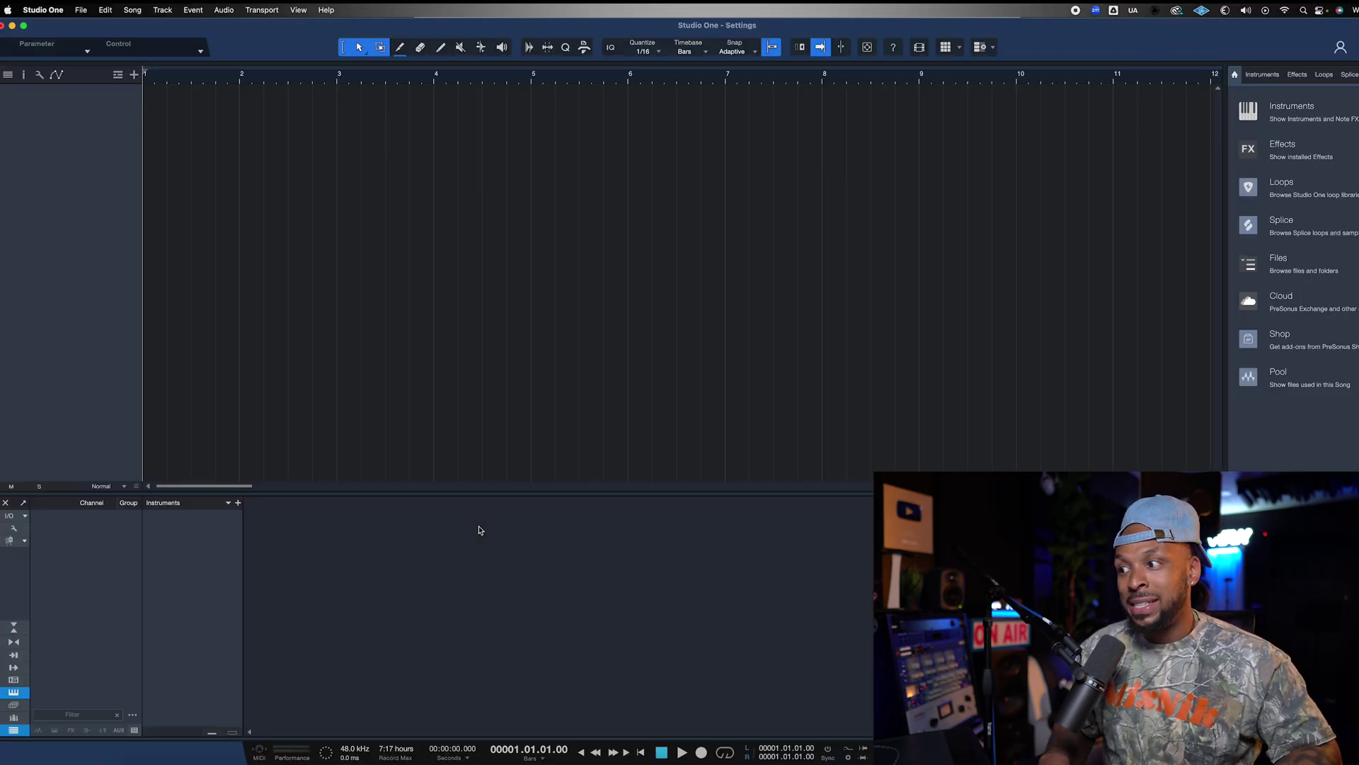
key(super+equal)
key(super+equal)
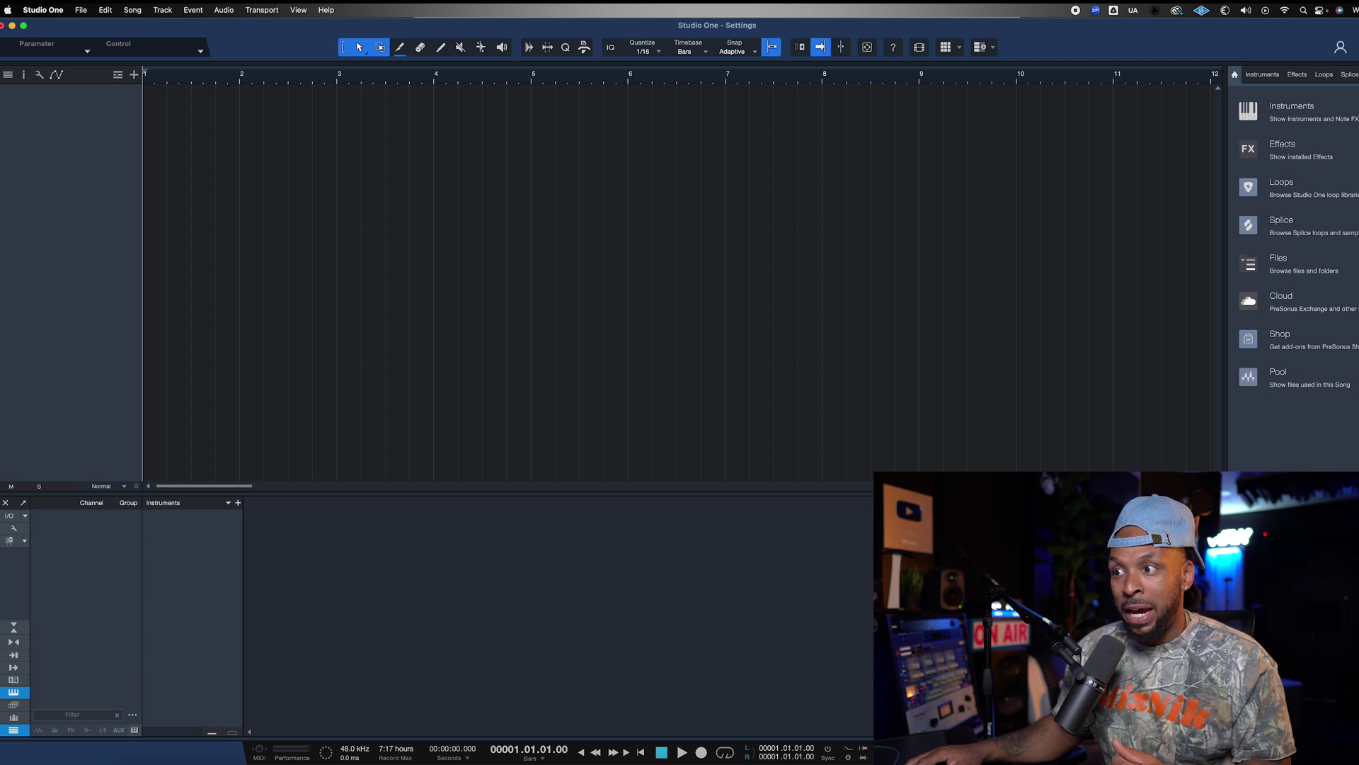
Step: Test the Cmd+= Console shortcut and make the docked Console taller
drag(881, 495, 880, 380)
key(F3)
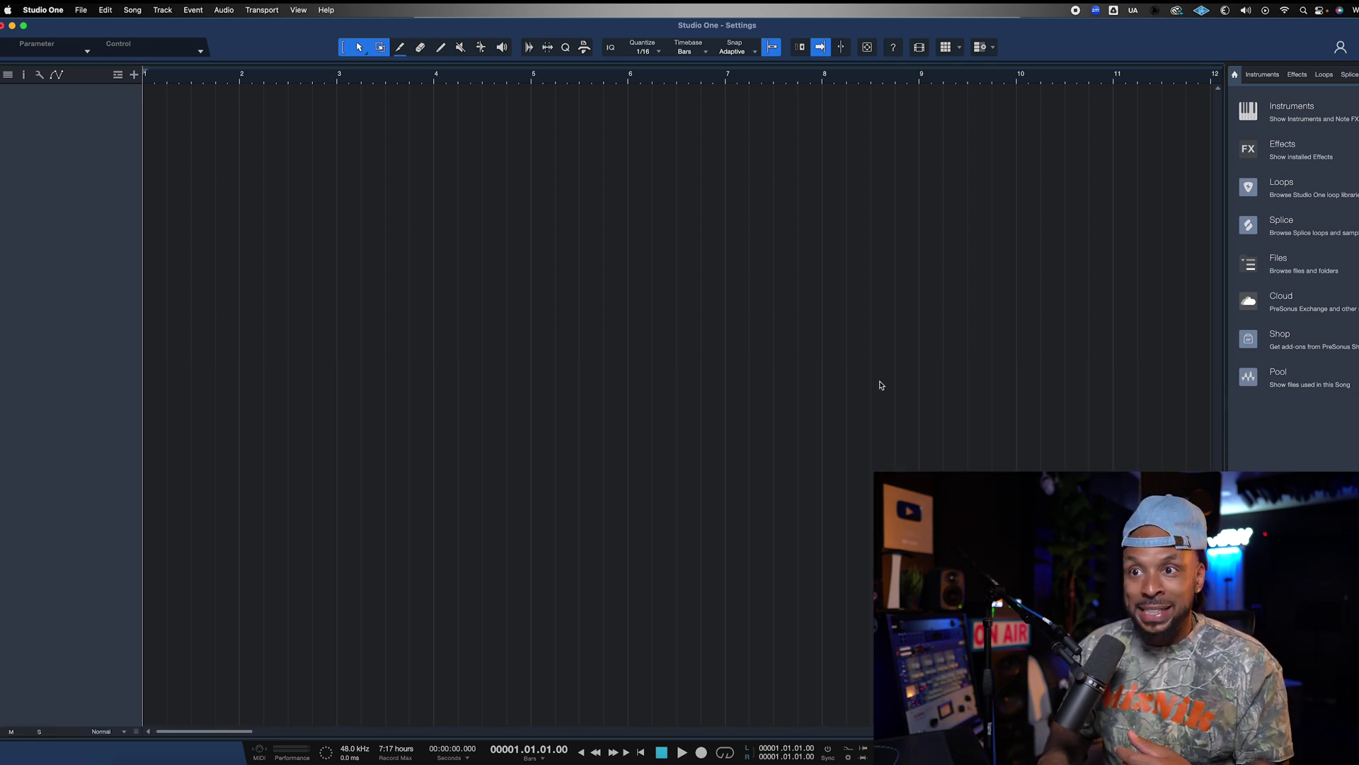
key(F3)
drag(880, 382, 861, 224)
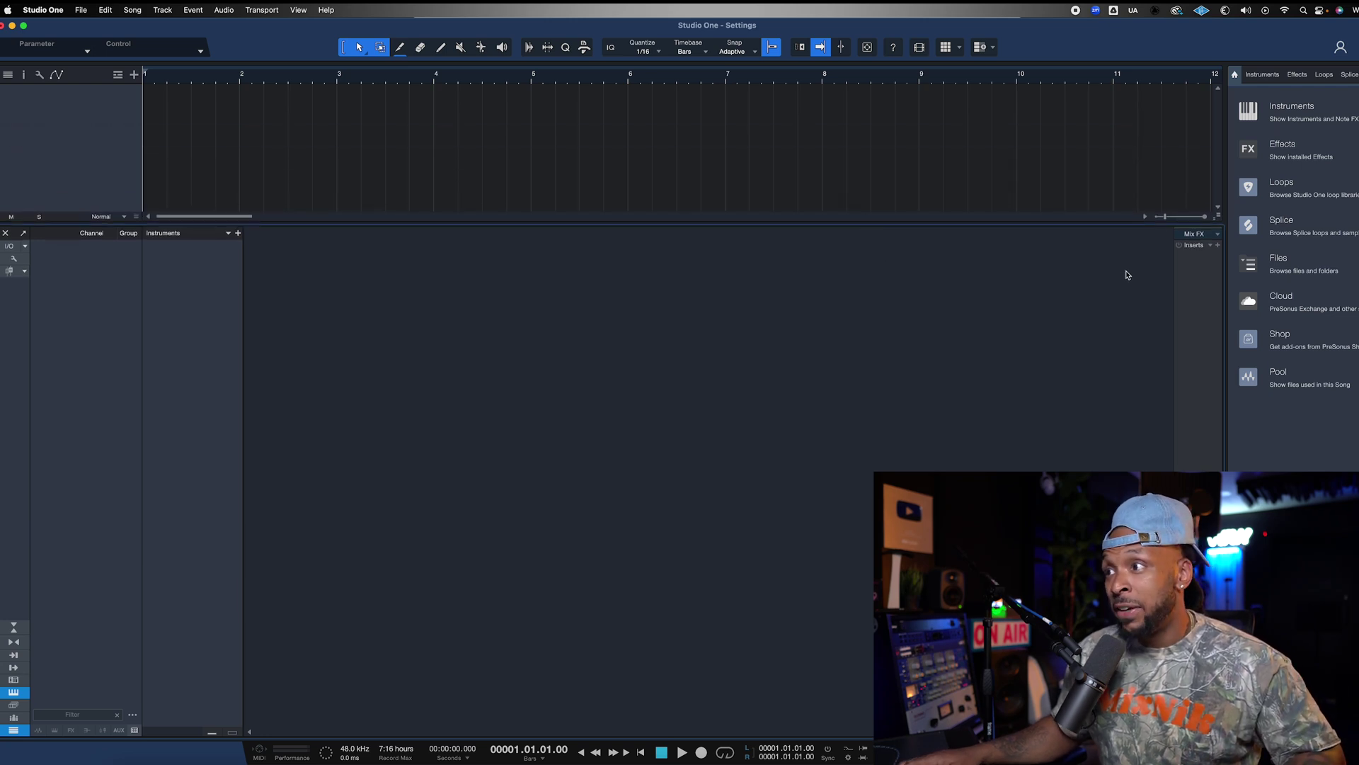
Step: Detach the Console into a floating window, move it upper left and enlarge it
click(23, 233)
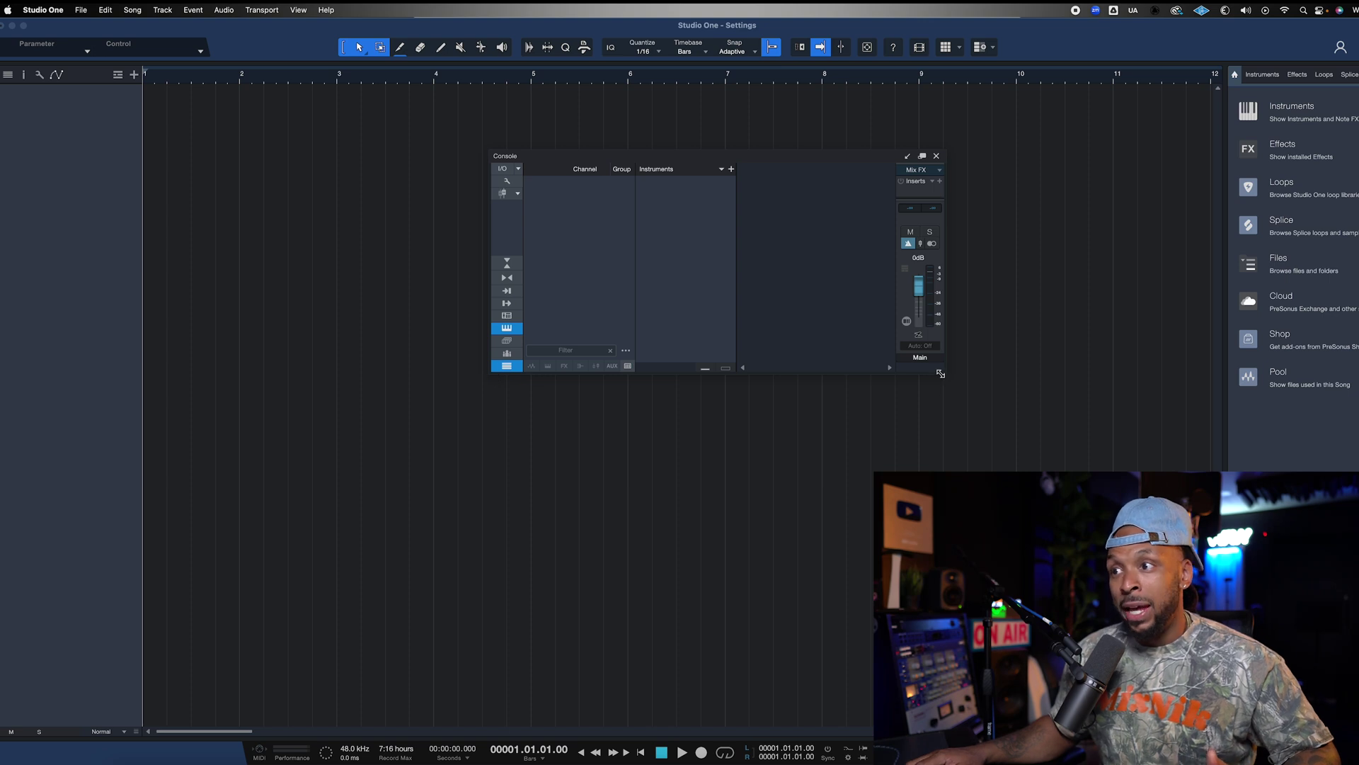
drag(940, 373, 1121, 677)
drag(659, 157, 321, 107)
drag(784, 623, 1028, 697)
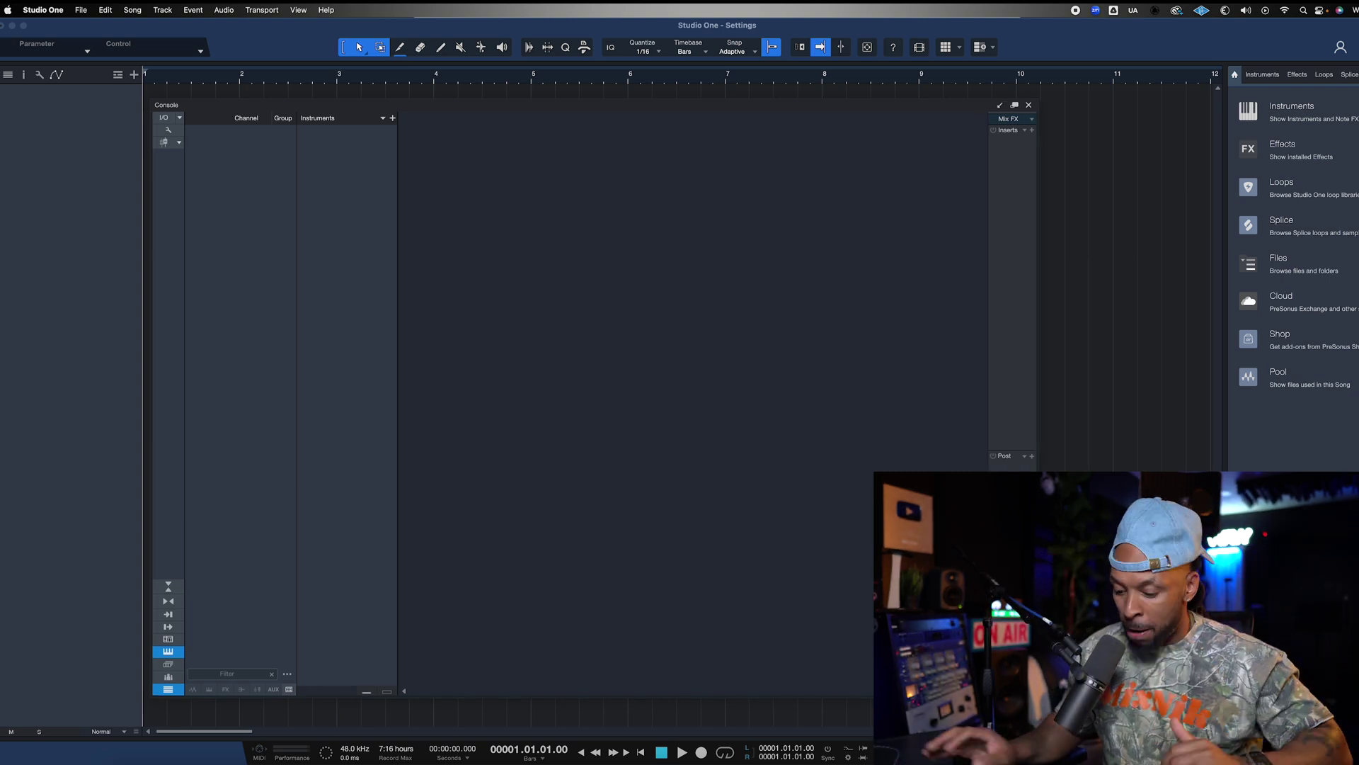
key(F3)
key(F3)
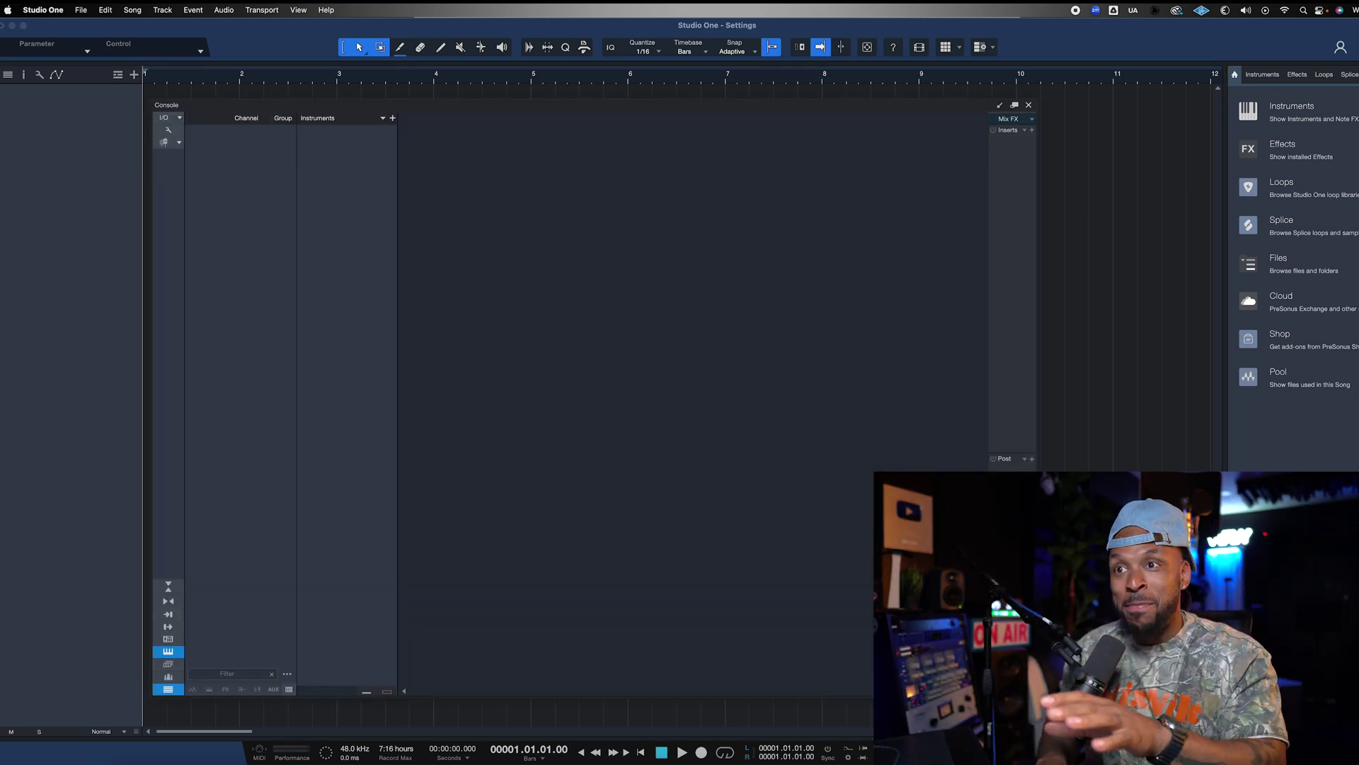
key(F3)
key(F3)
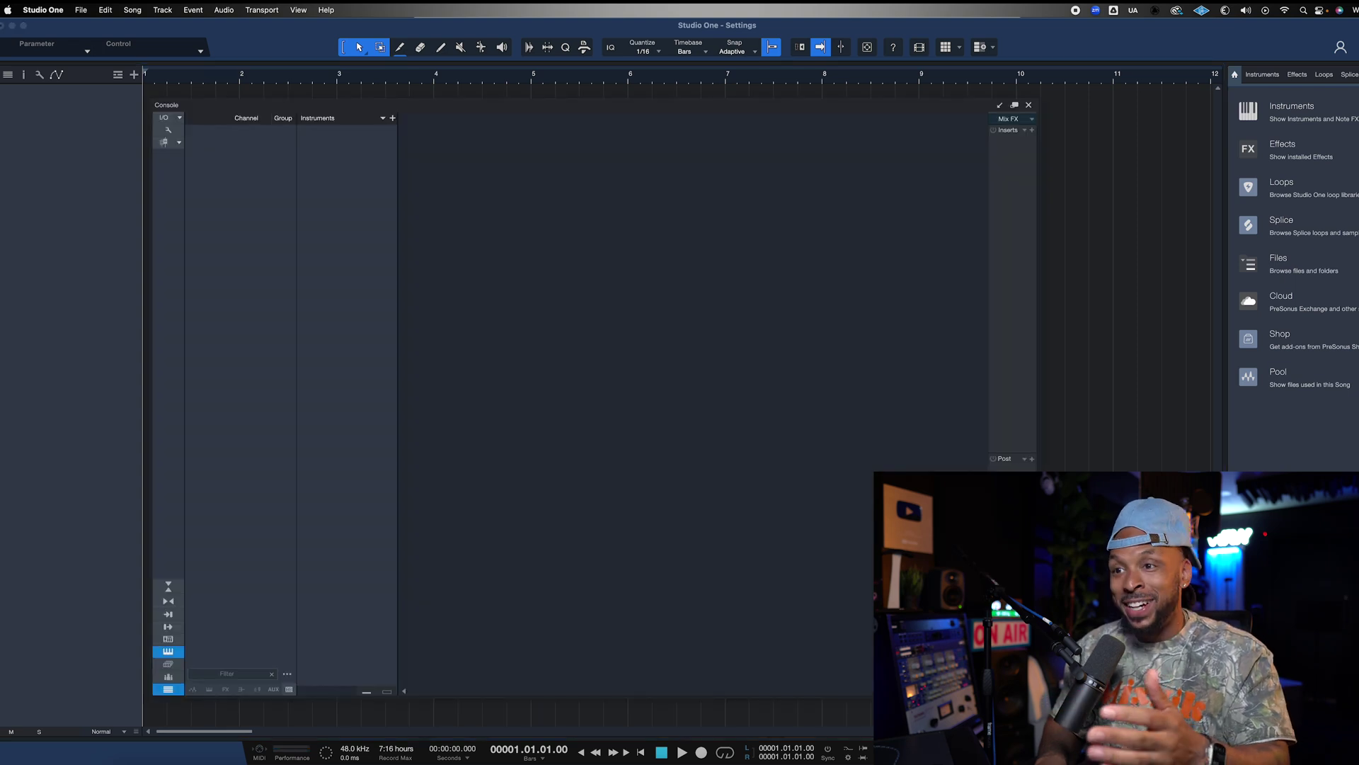
key(F3)
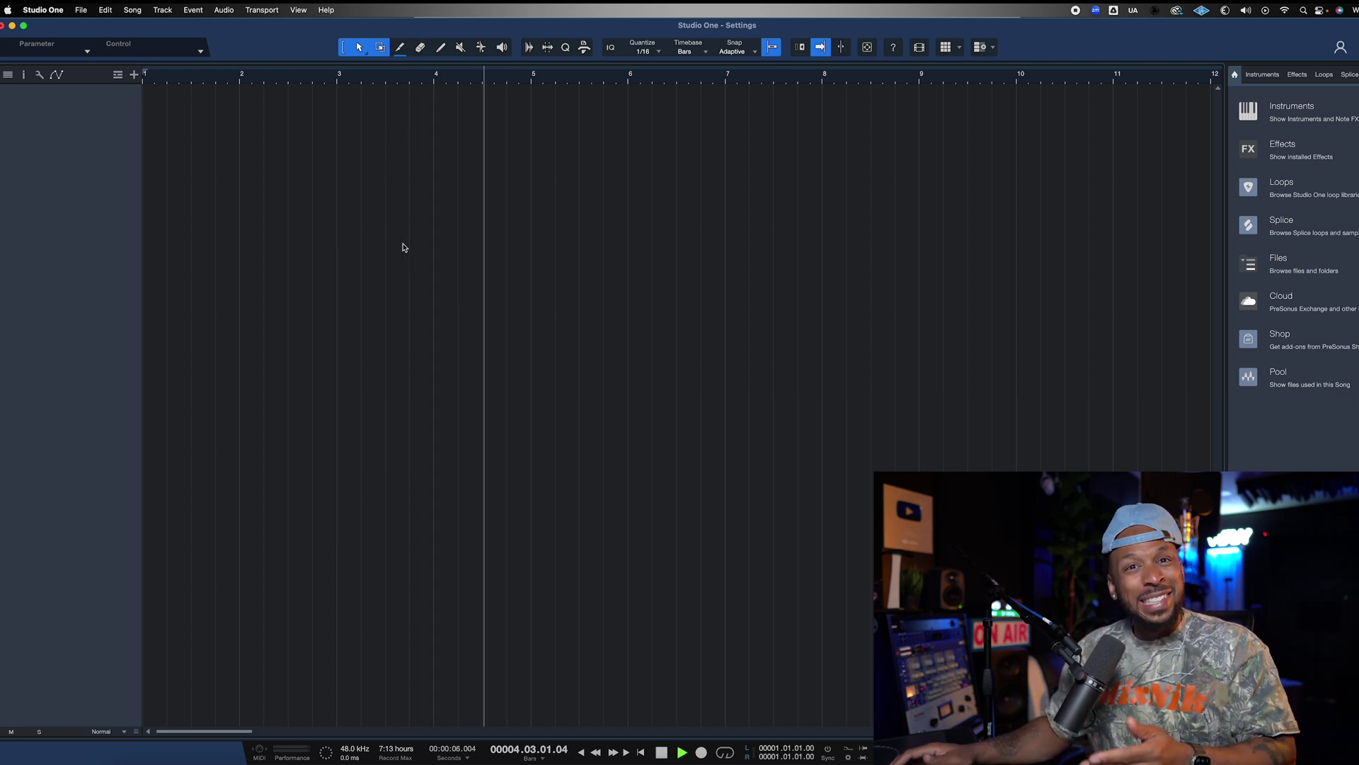
Step: Stop playback so the playhead stays parked near bar 5
key(space)
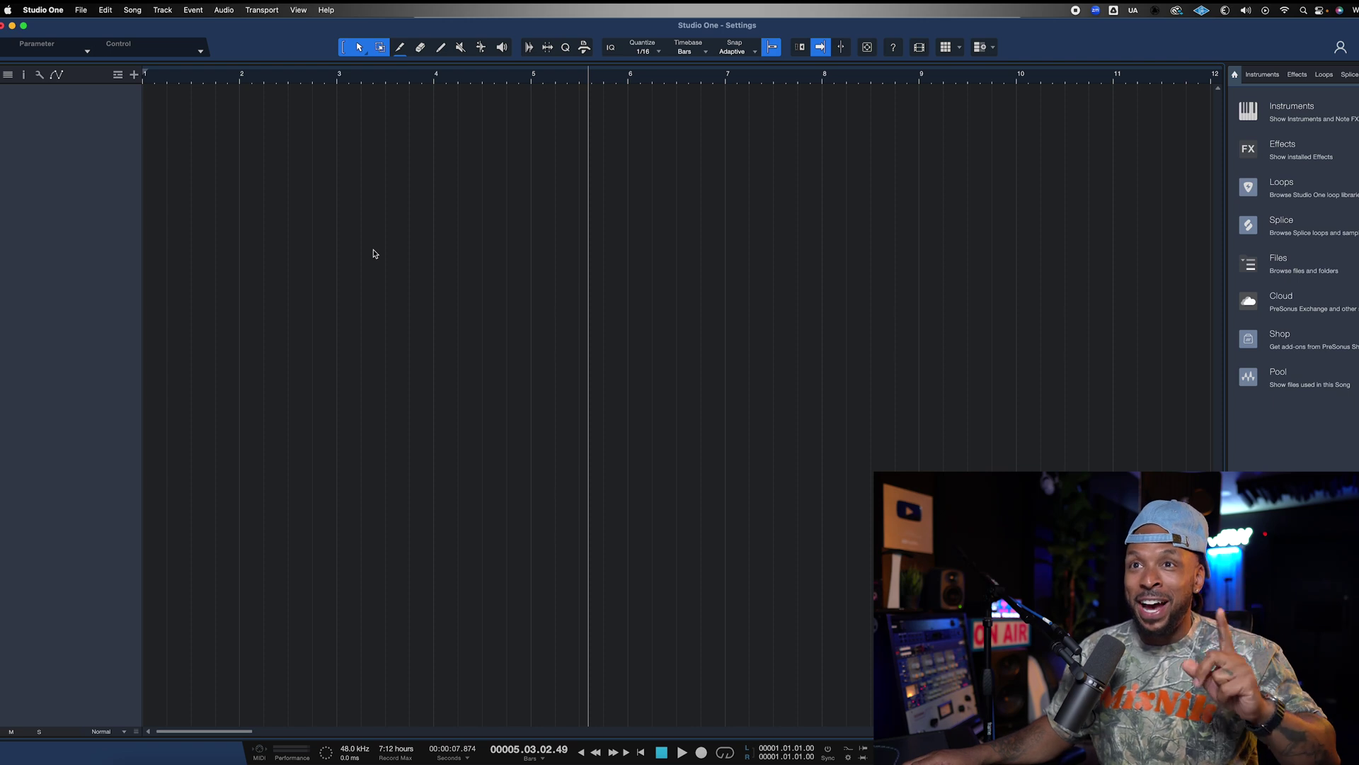
click(263, 10)
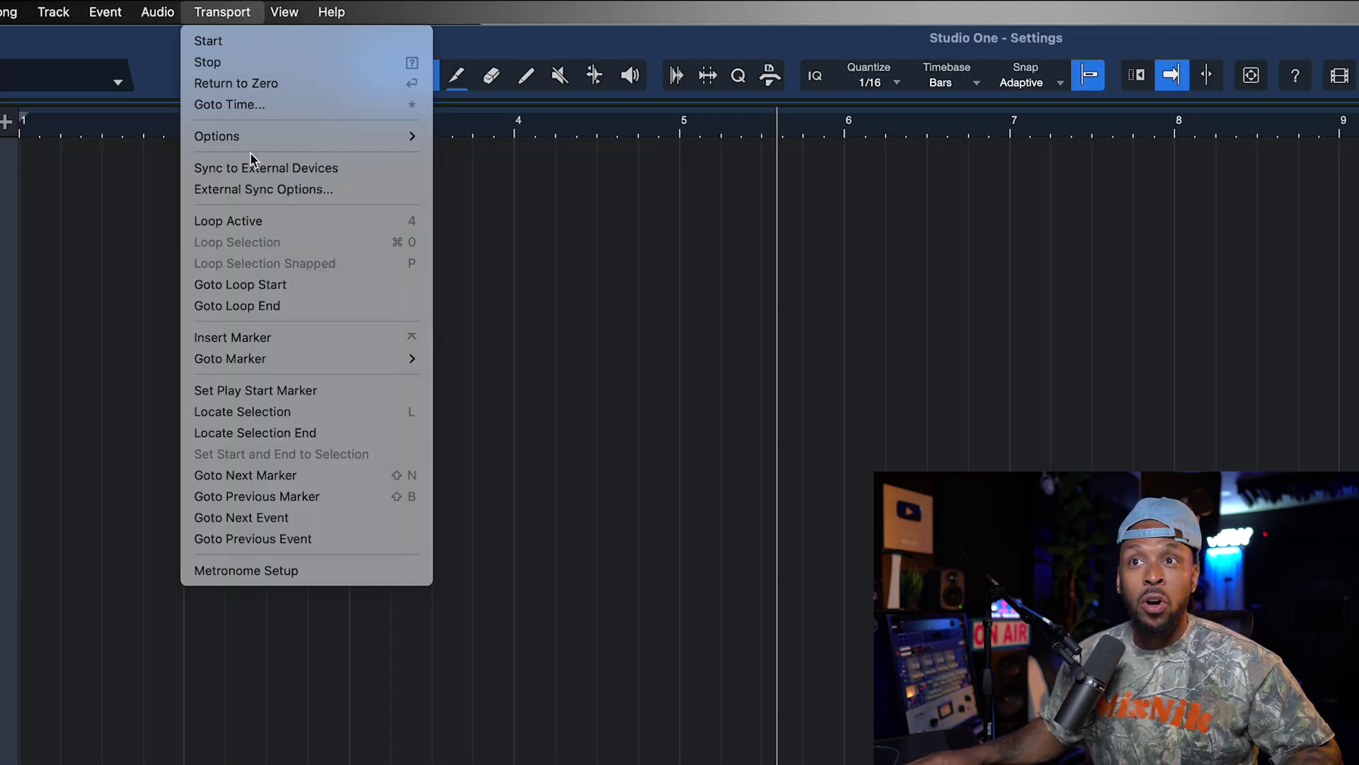
Step: Enable Transport > Options > Return to Start on Stop and verify it with Space
mouse_move(250, 140)
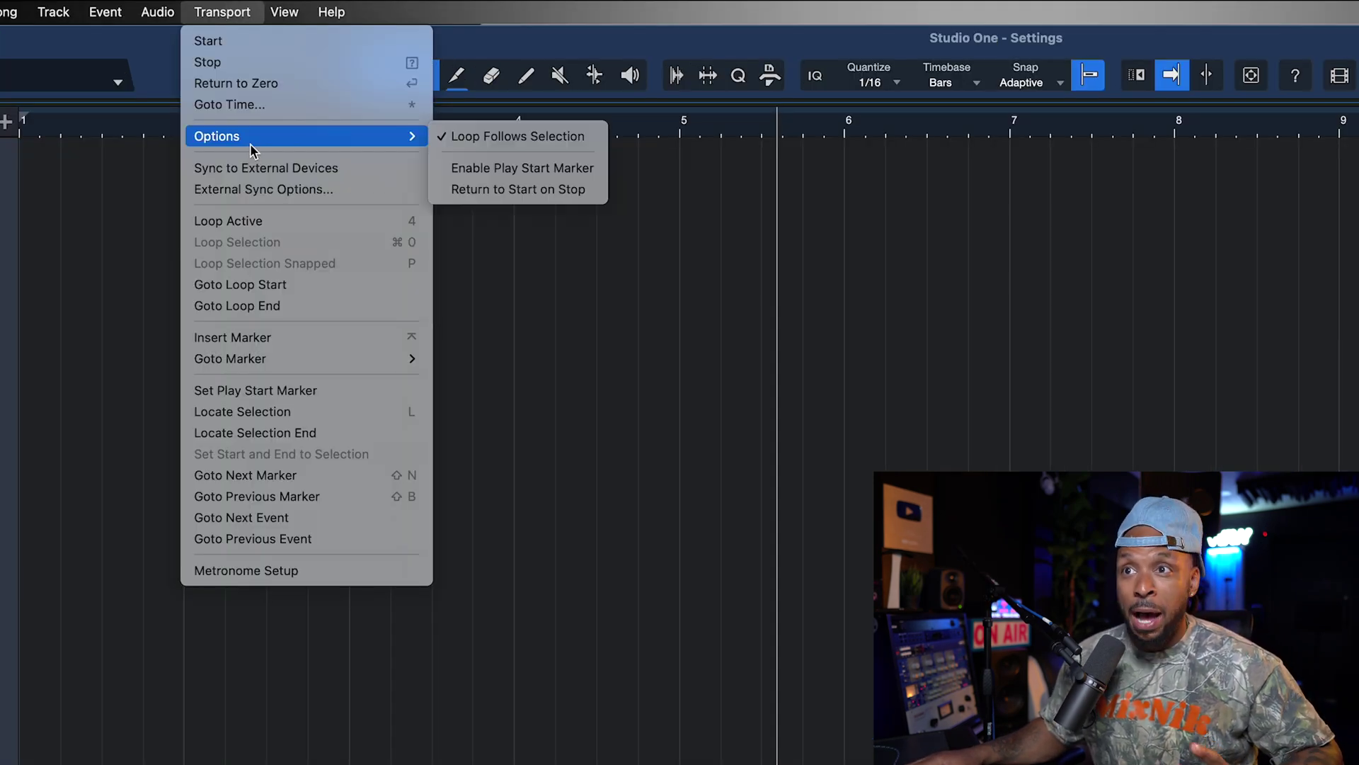
click(574, 189)
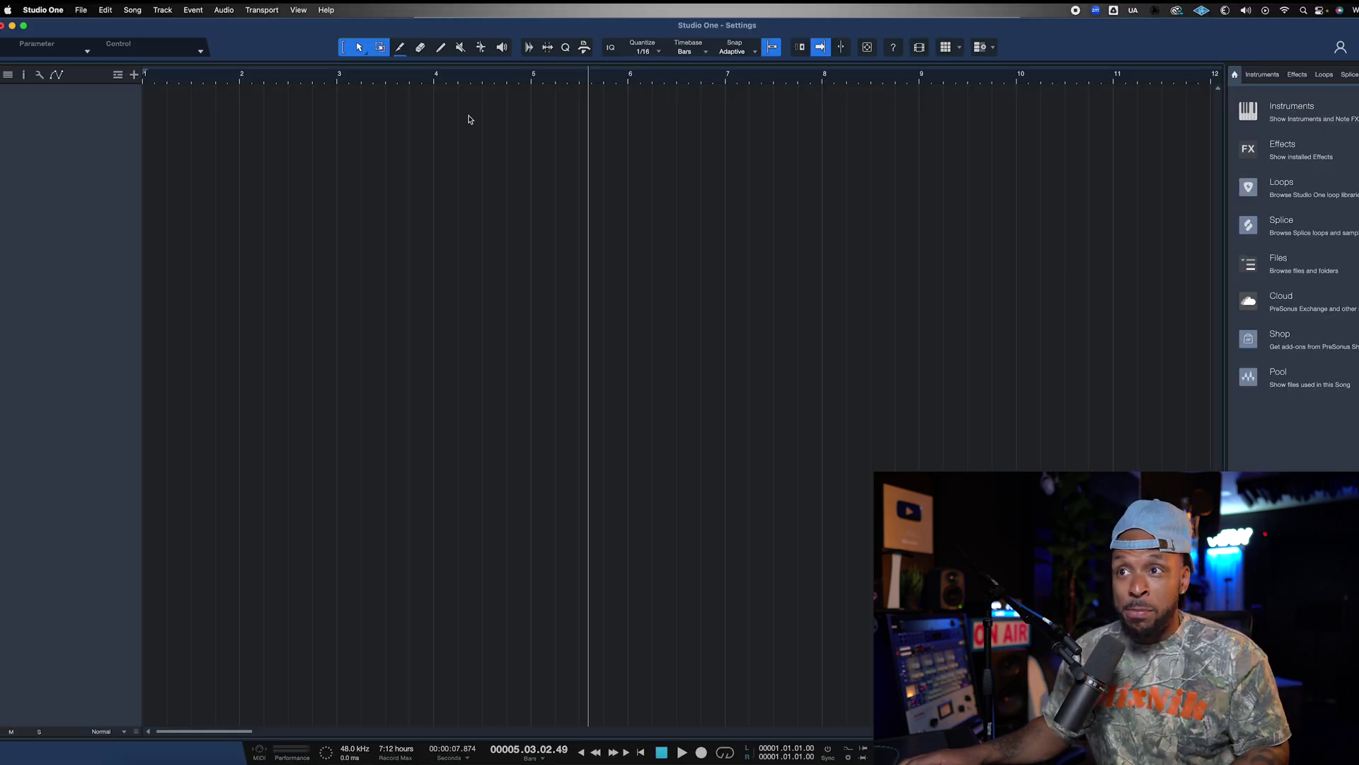
key(space)
key(space)
key(space)
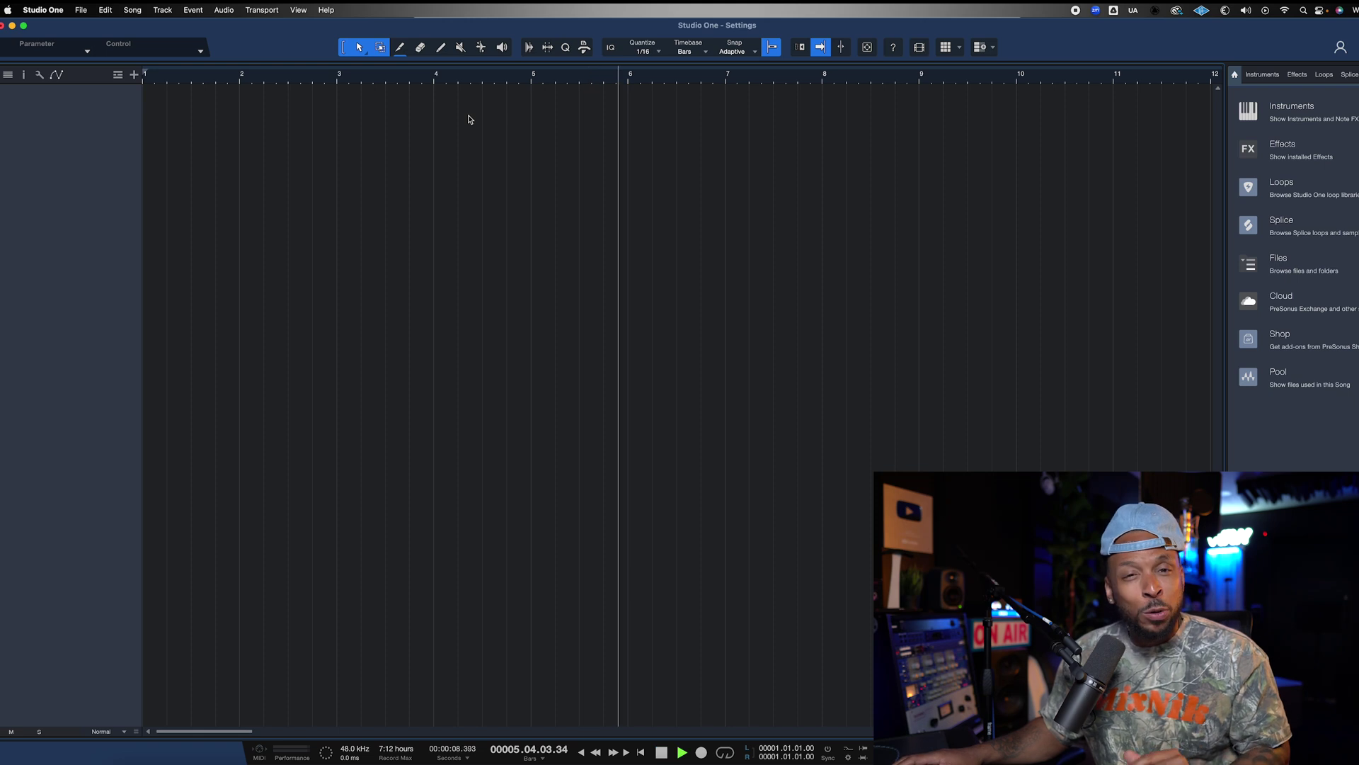
key(space)
key(space)
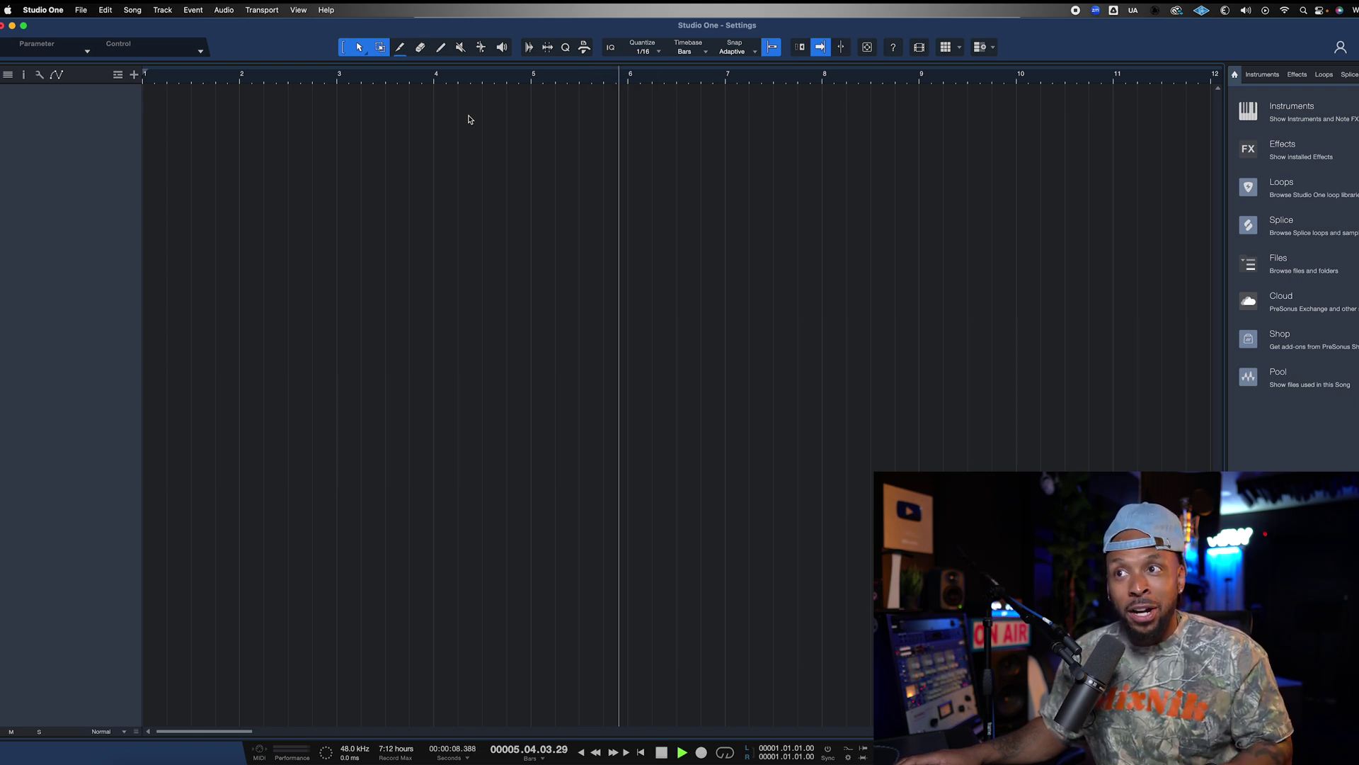
key(space)
key(space)
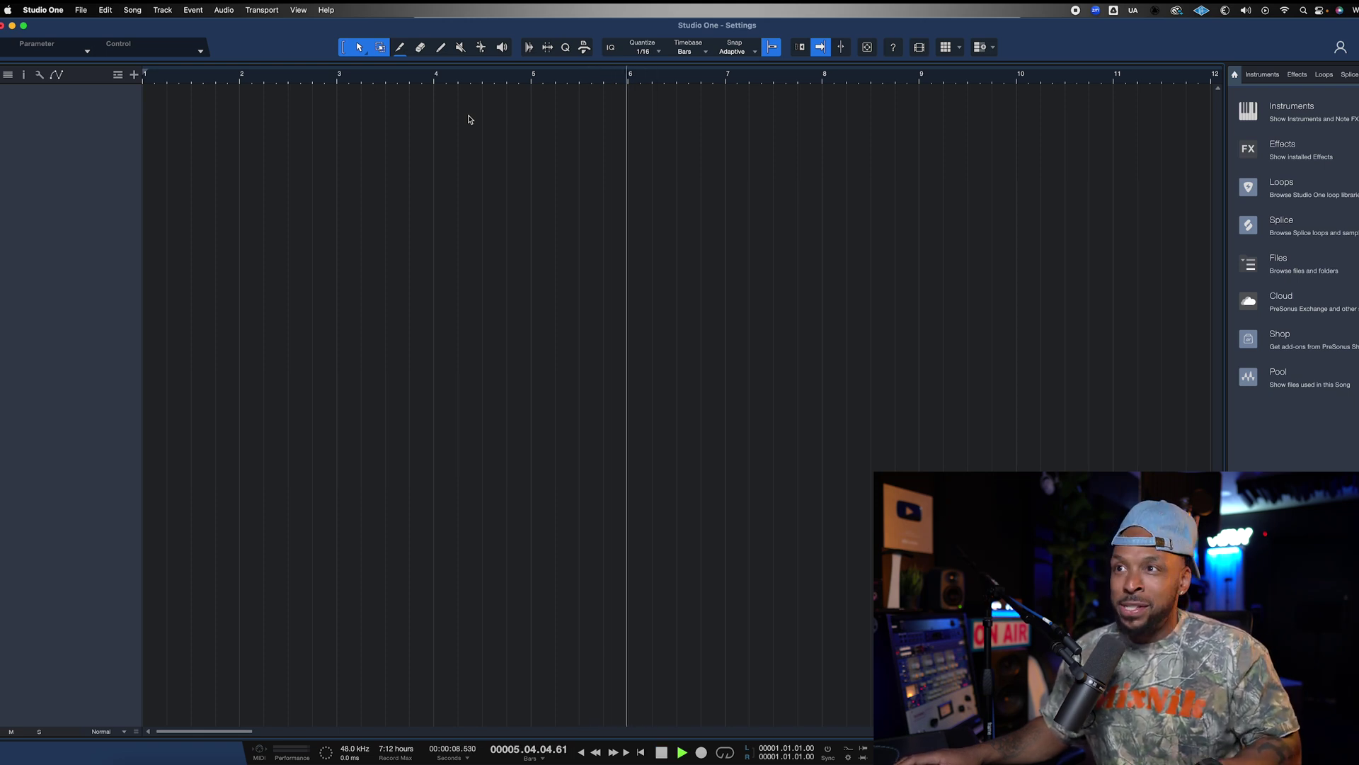
key(space)
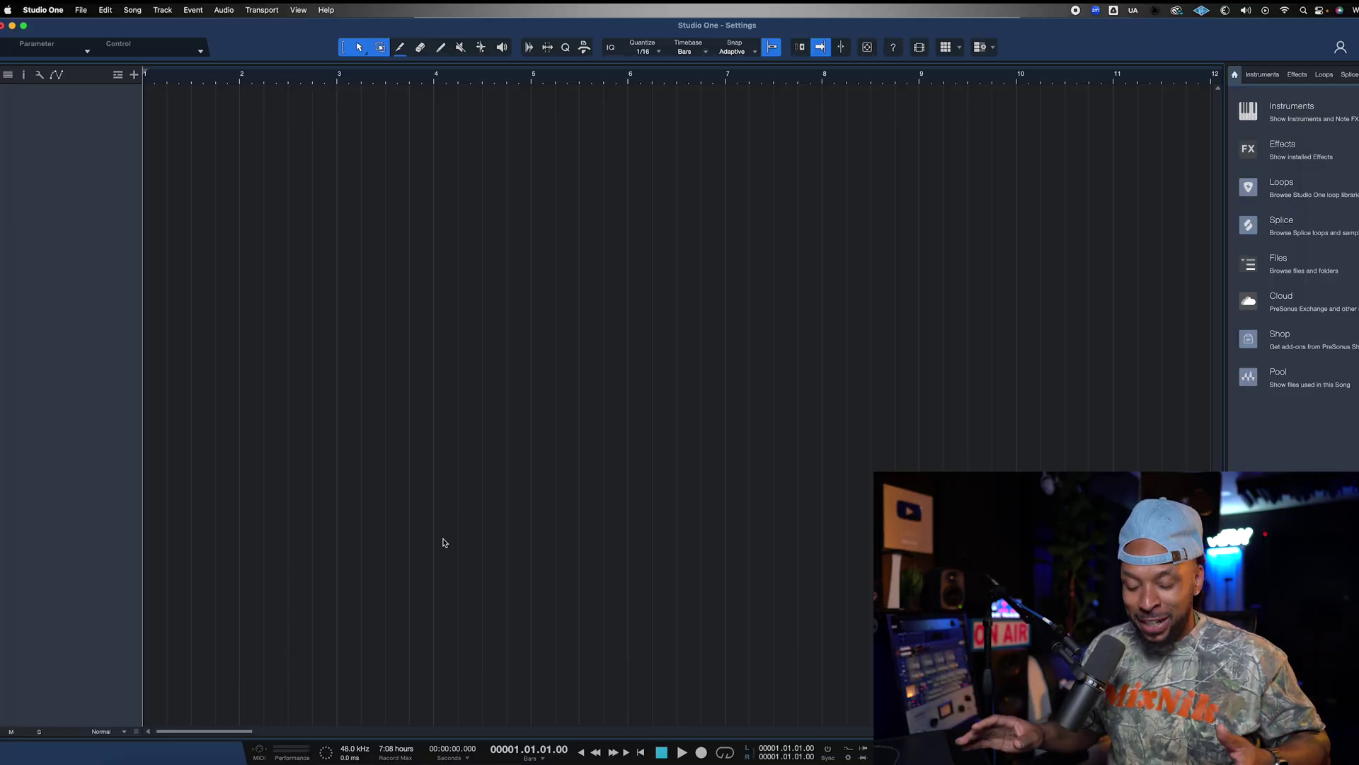
key(t)
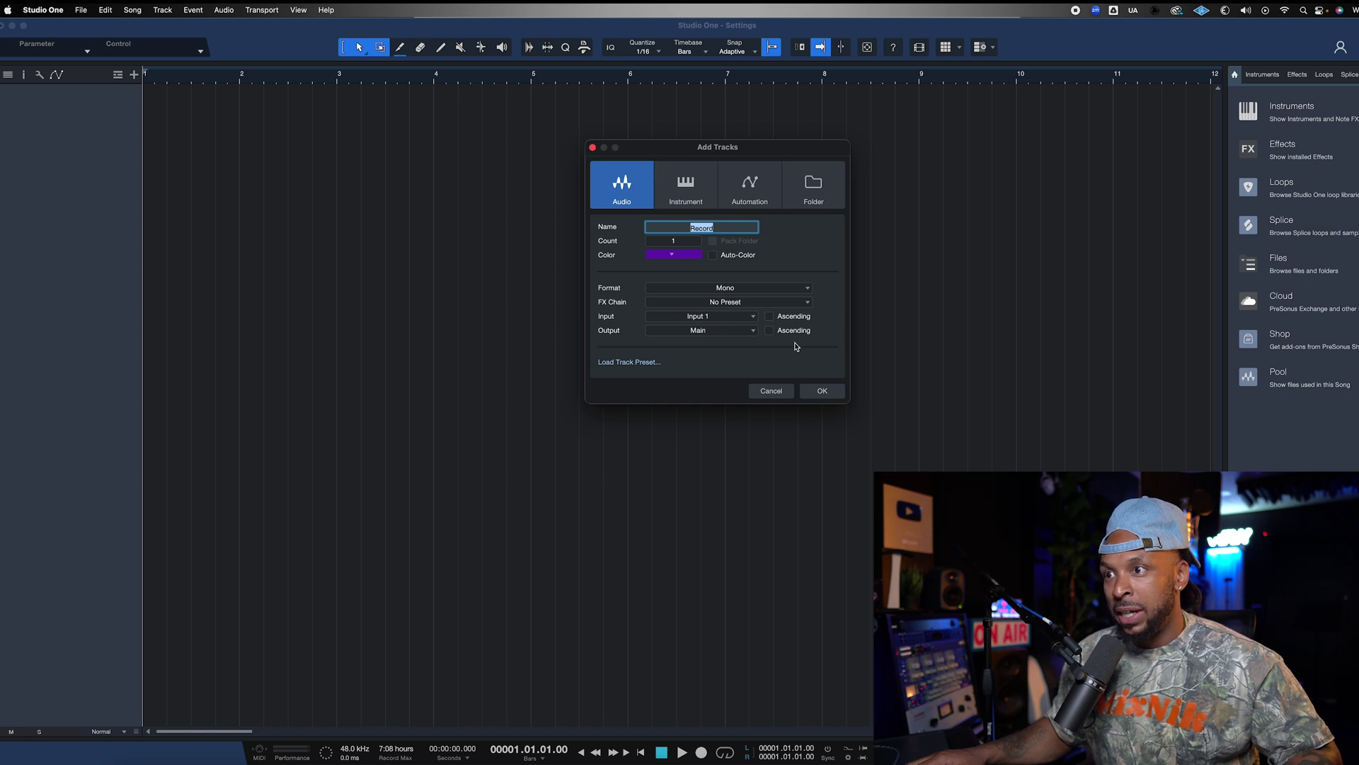
Step: Add a mono audio track named Record on Input 1
click(737, 320)
click(736, 327)
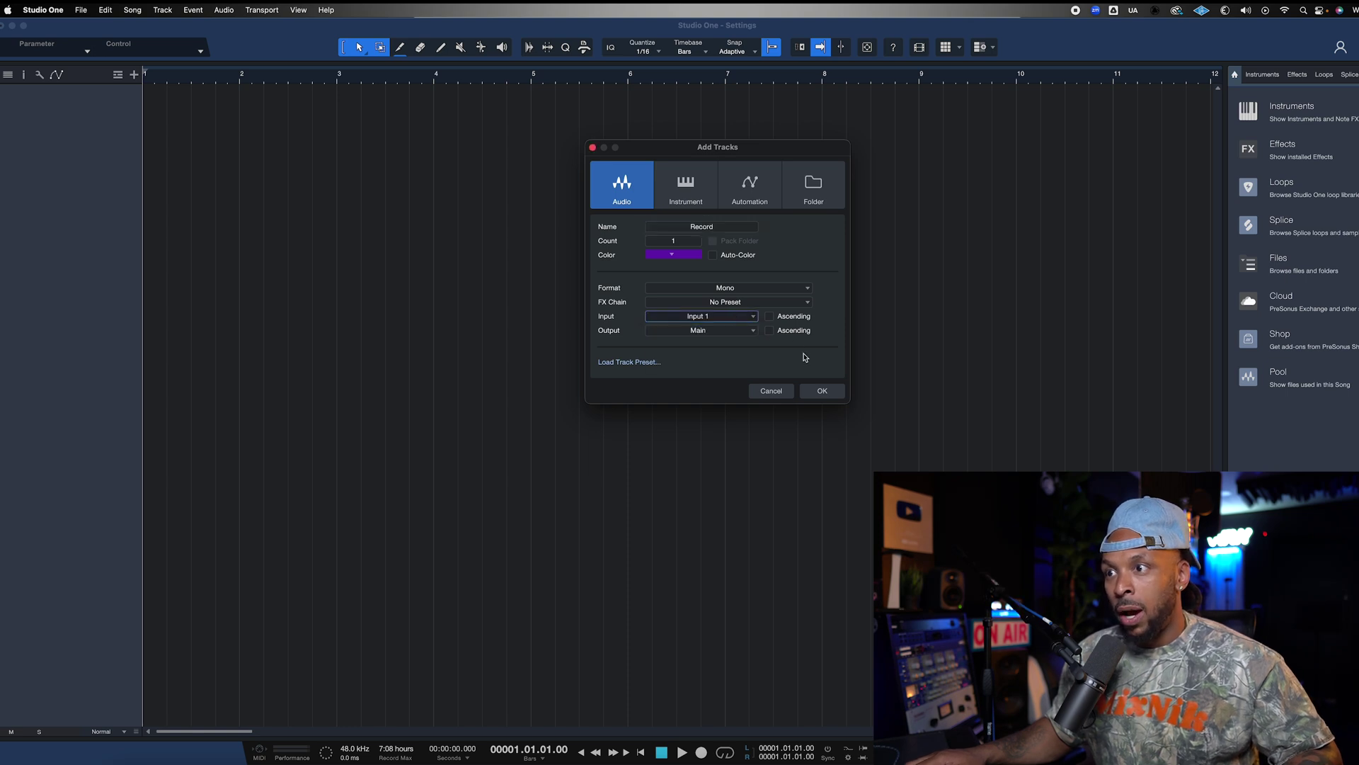
click(822, 391)
Step: Arm and mute the Record track, then start recording from bar 1
click(51, 92)
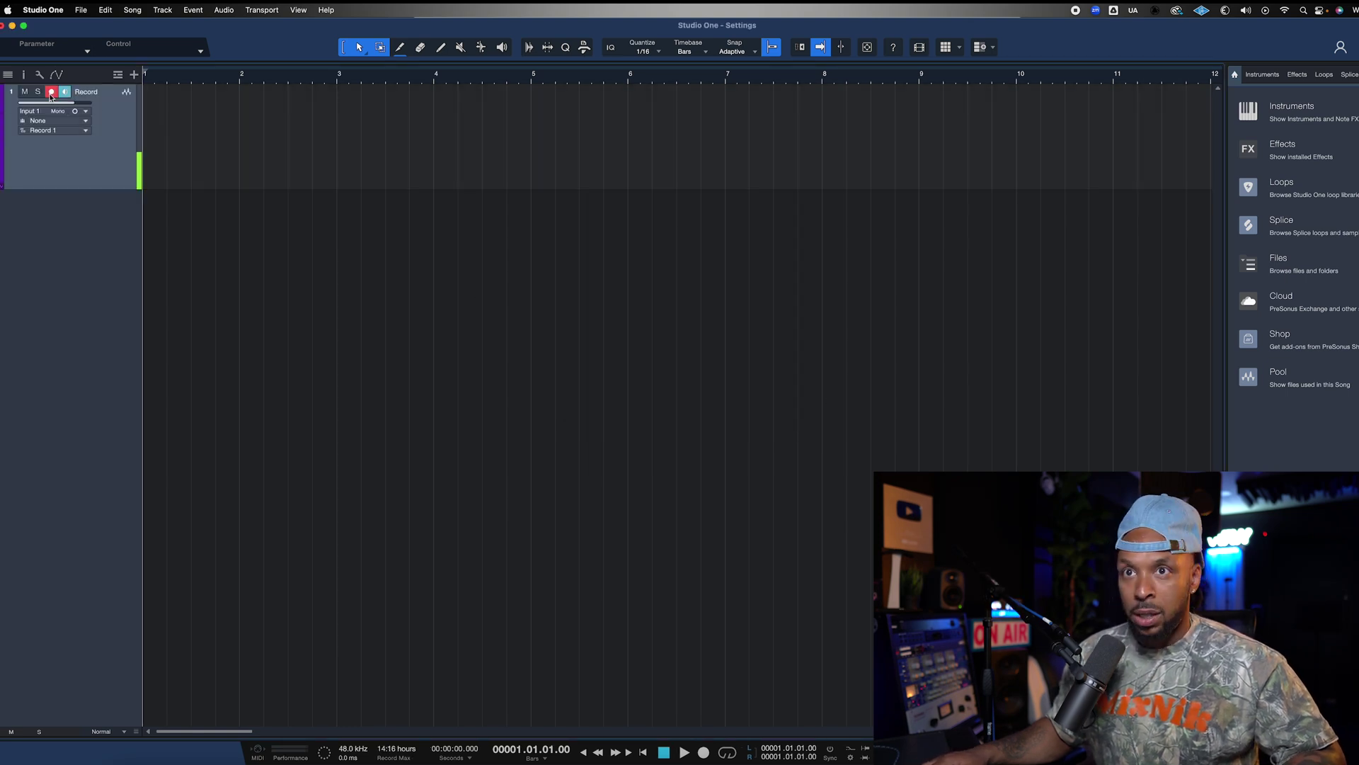
click(25, 92)
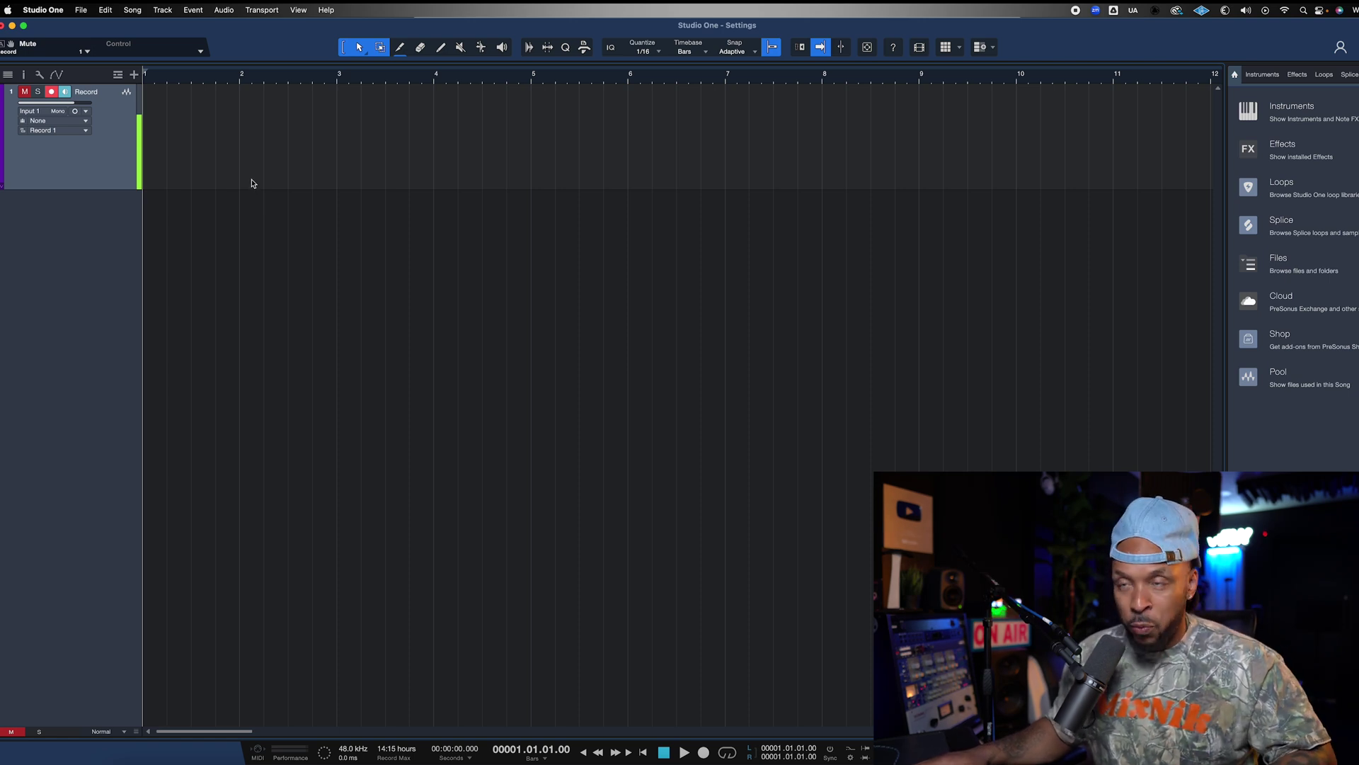
key(KP_Multiply)
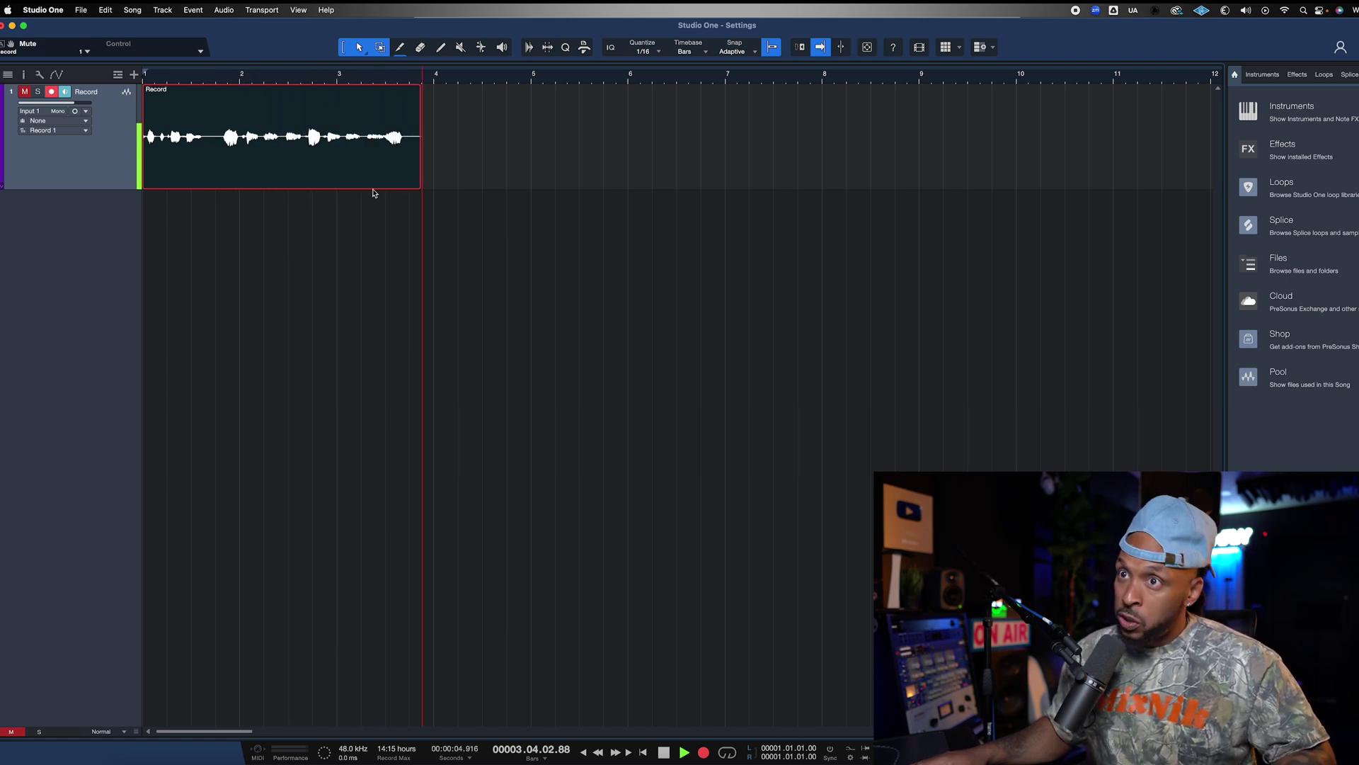
Step: Stop the first take, punch in Record(2) near bar 2, and loop around it
key(space)
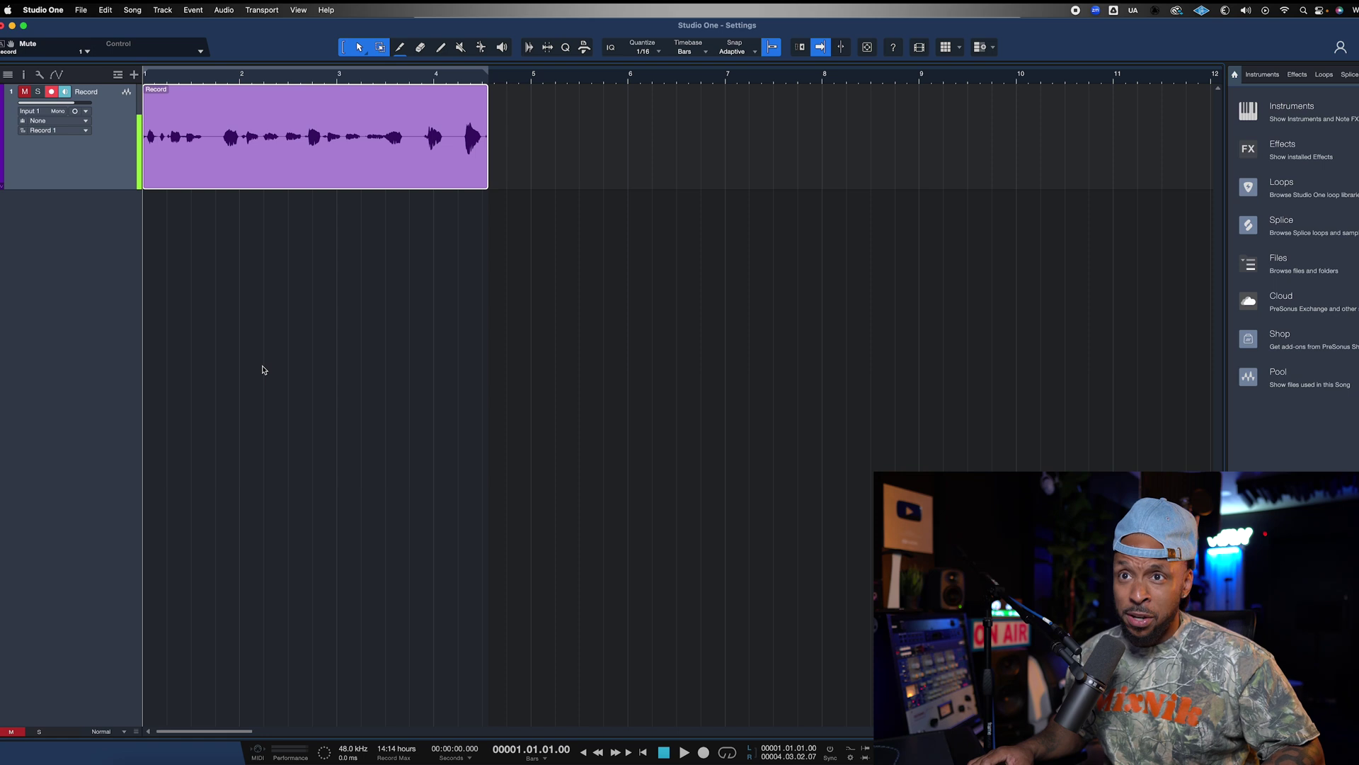
key(space)
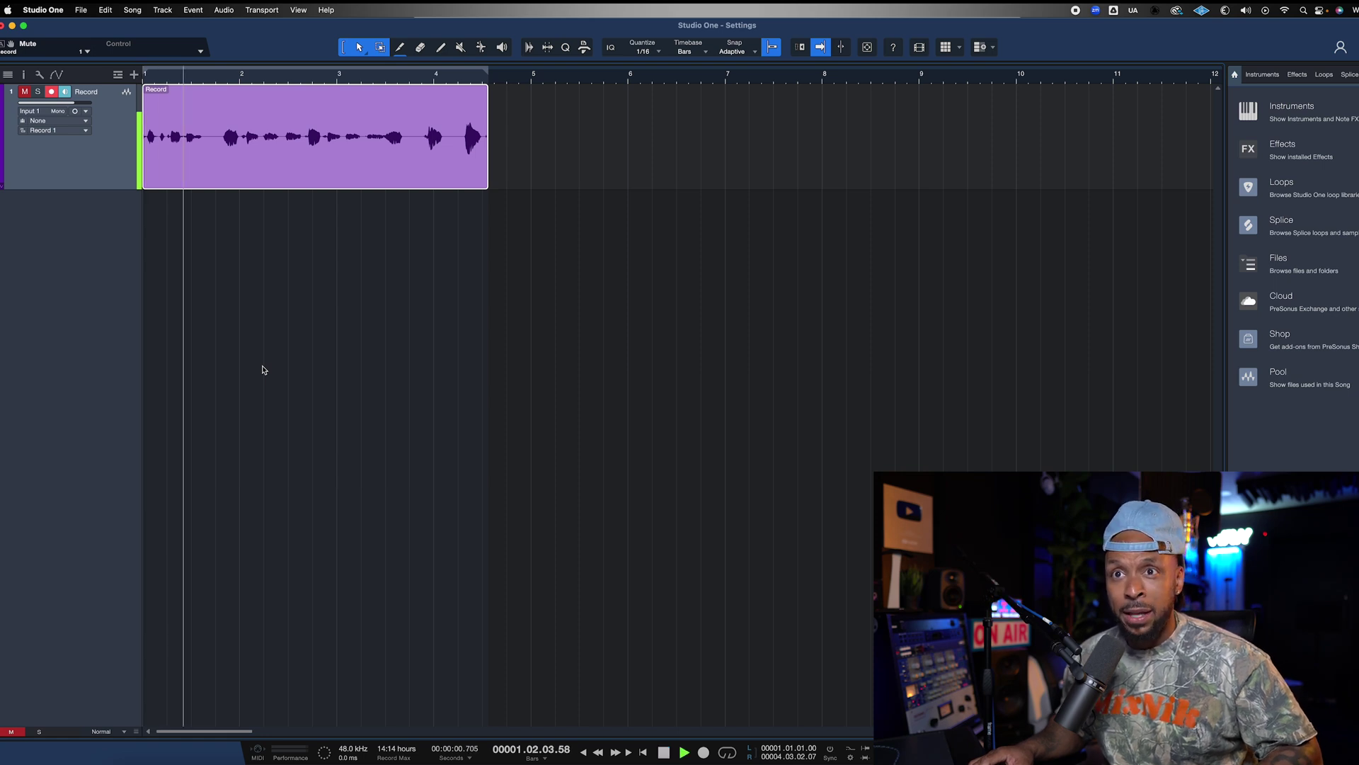
key(KP_Multiply)
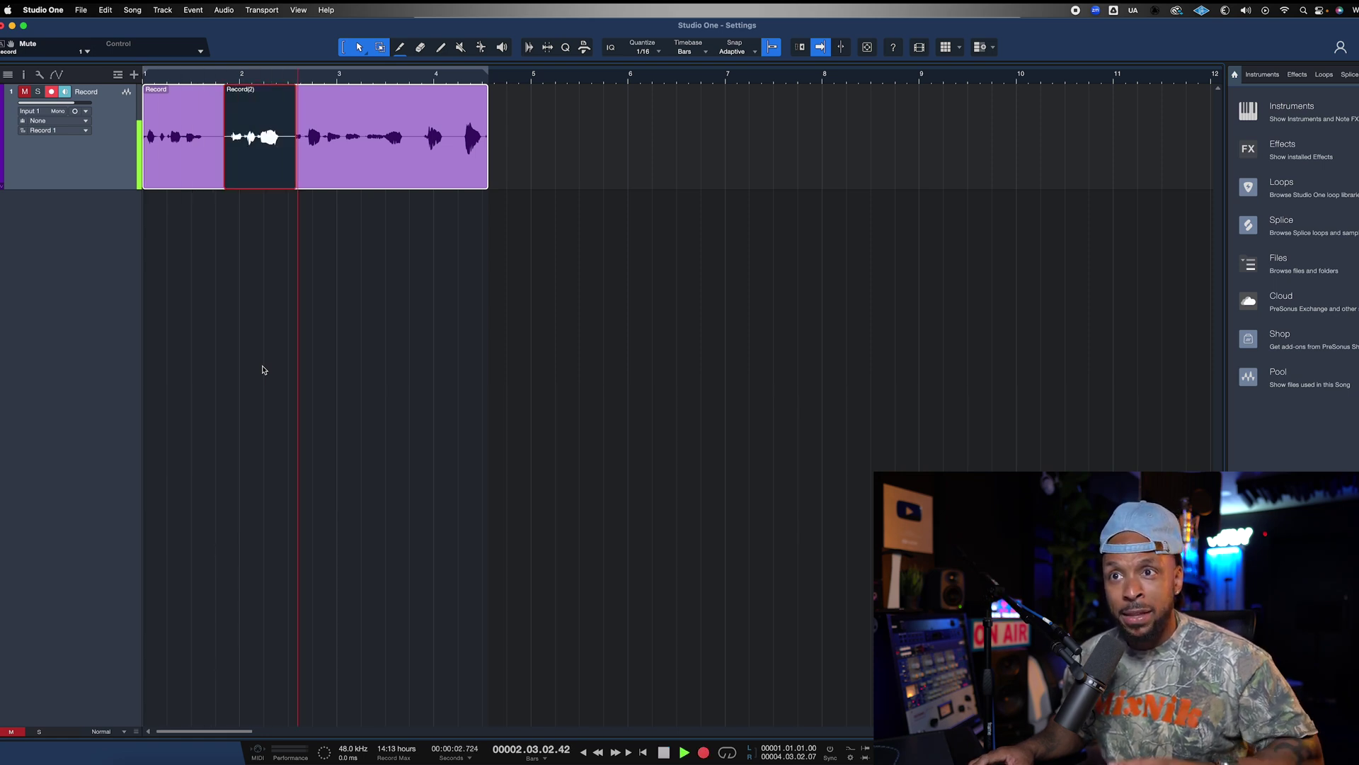
key(KP_Multiply)
key(space)
key(p)
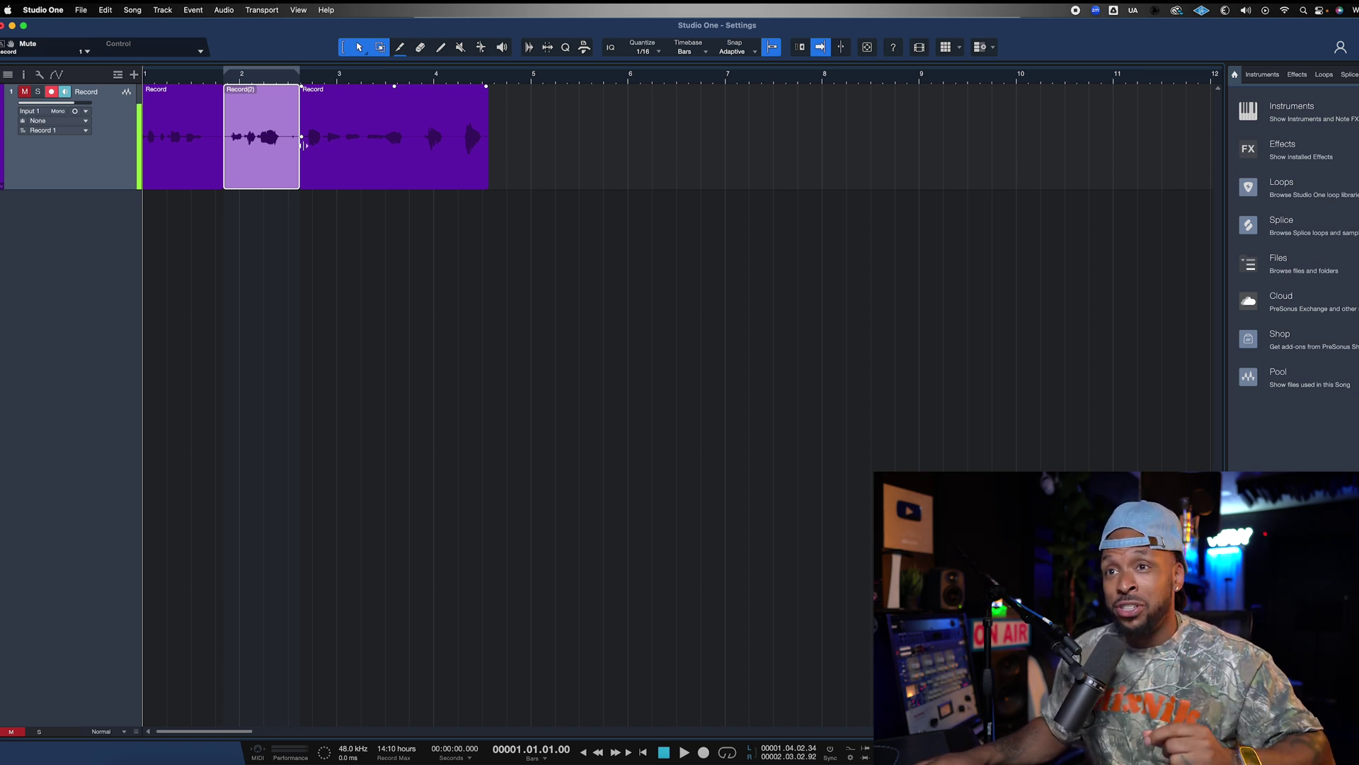
Step: Enable Pre-record audio input (5 sec) in Advanced > Audio preferences, apply and close
click(44, 10)
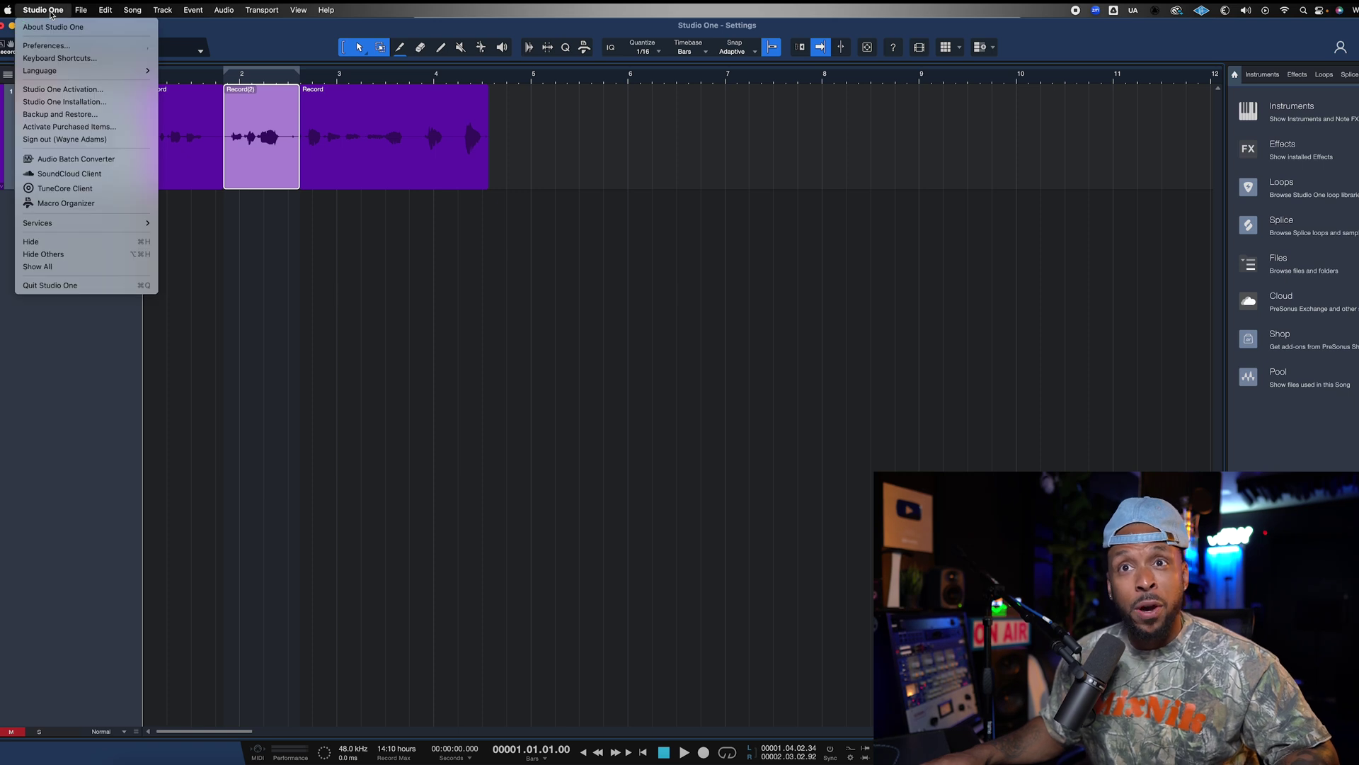
click(57, 47)
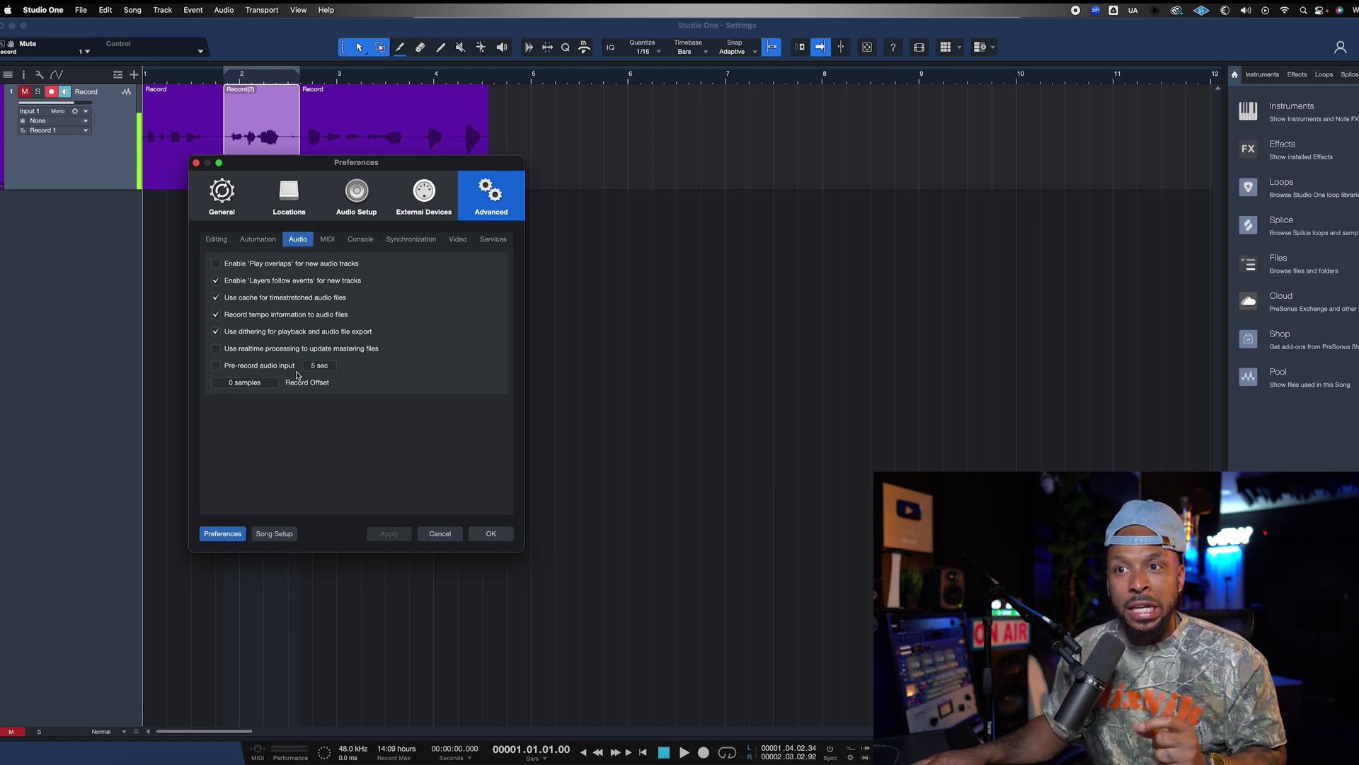
click(217, 366)
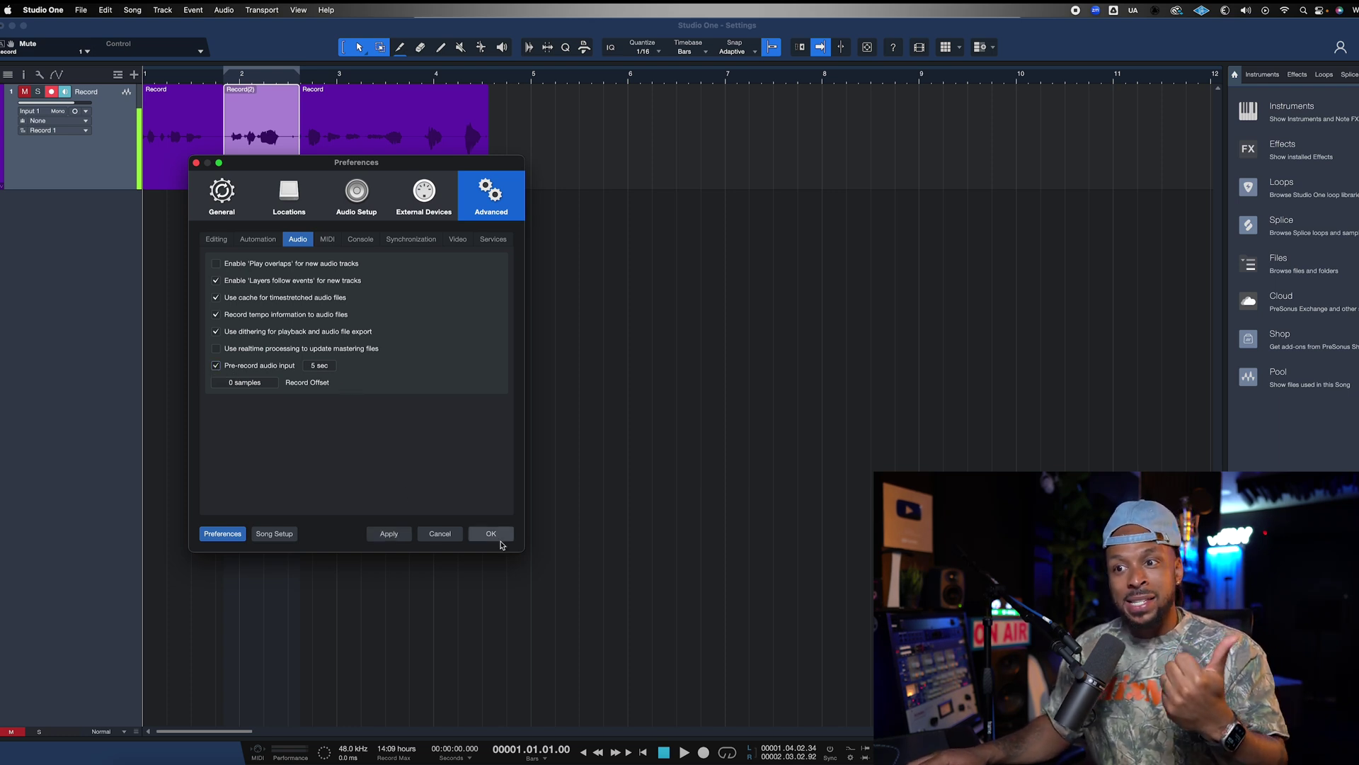
click(399, 535)
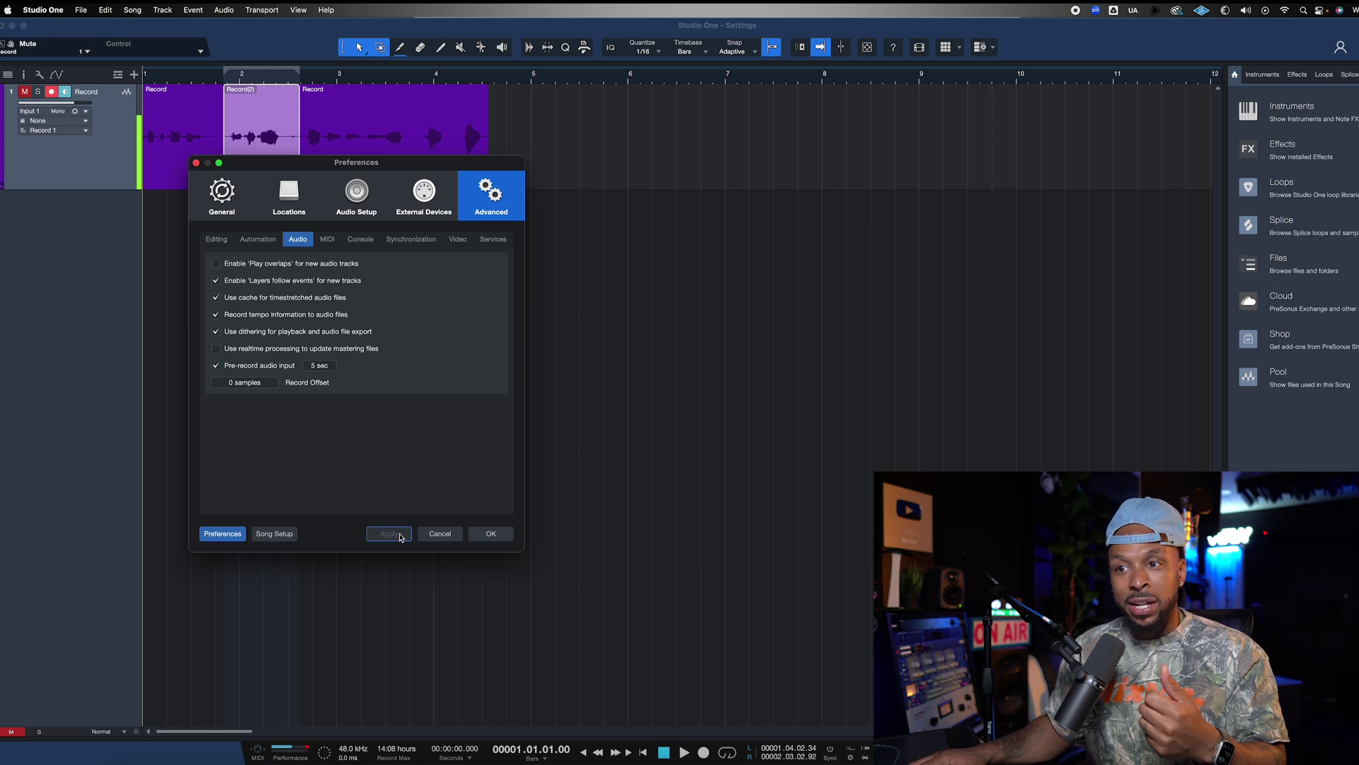
click(491, 534)
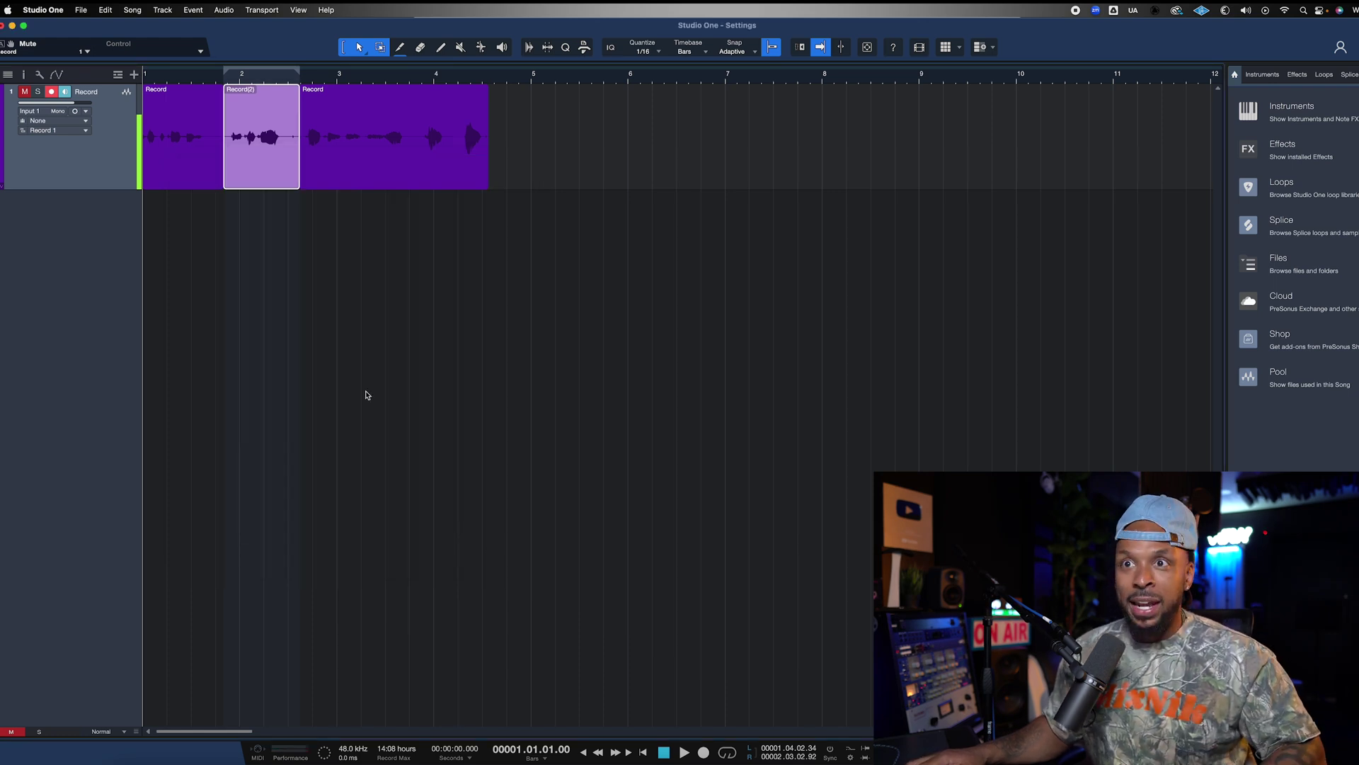
Step: Record punch-in take Record(3) and drag its start earlier into the pre-recorded audio
key(KP_Multiply)
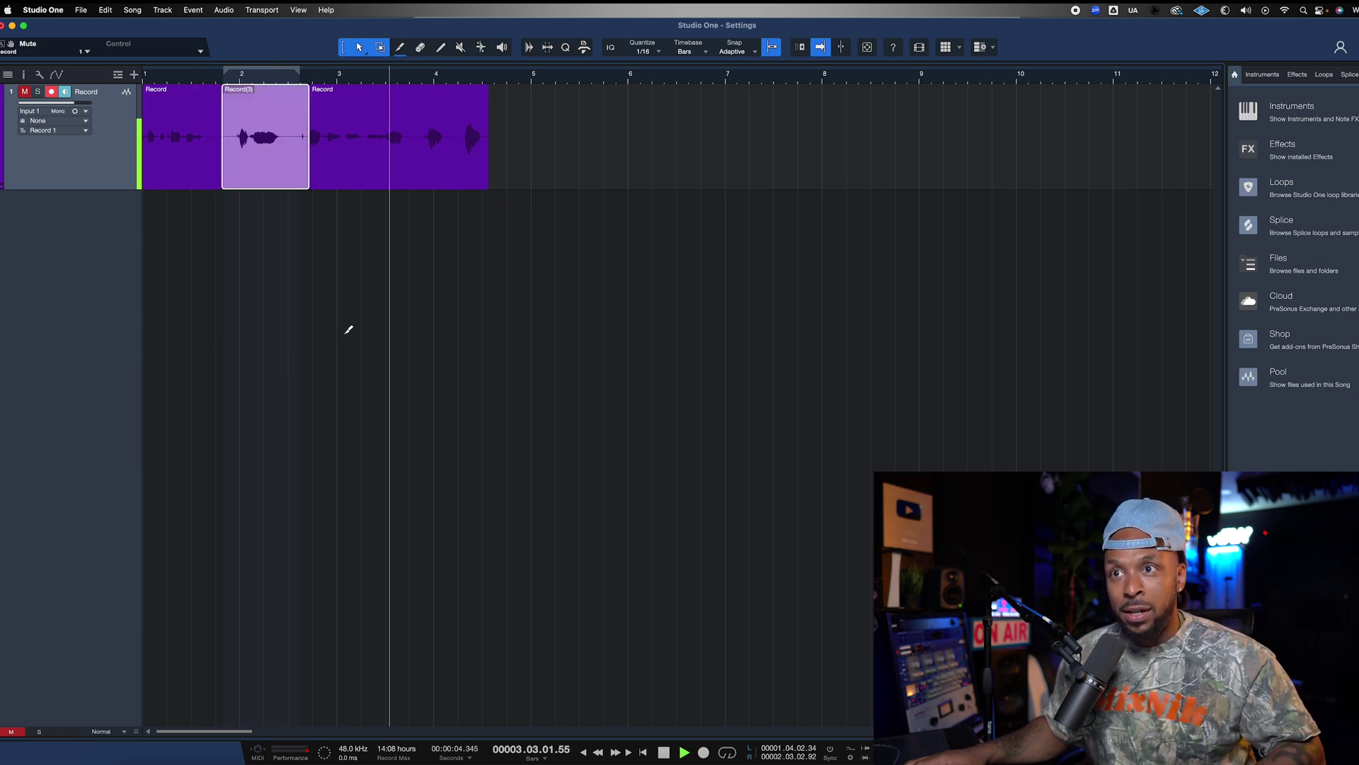
key(space)
mouse_move(224, 163)
mouse_down()
mouse_move(147, 165)
mouse_move(214, 165)
mouse_up()
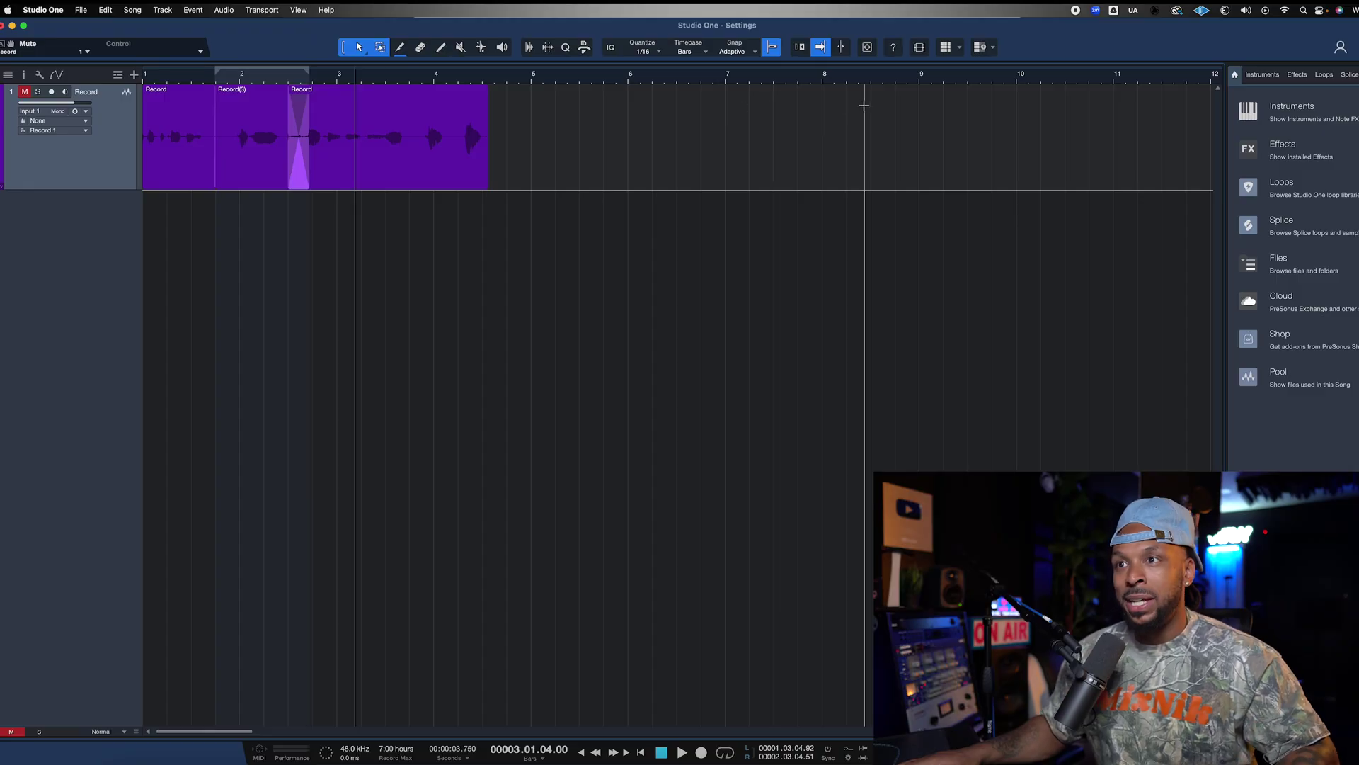
Step: Remove the bars 2–3 loop and move the playhead to bars 3.04, 4.02 and 3.02
click(525, 106)
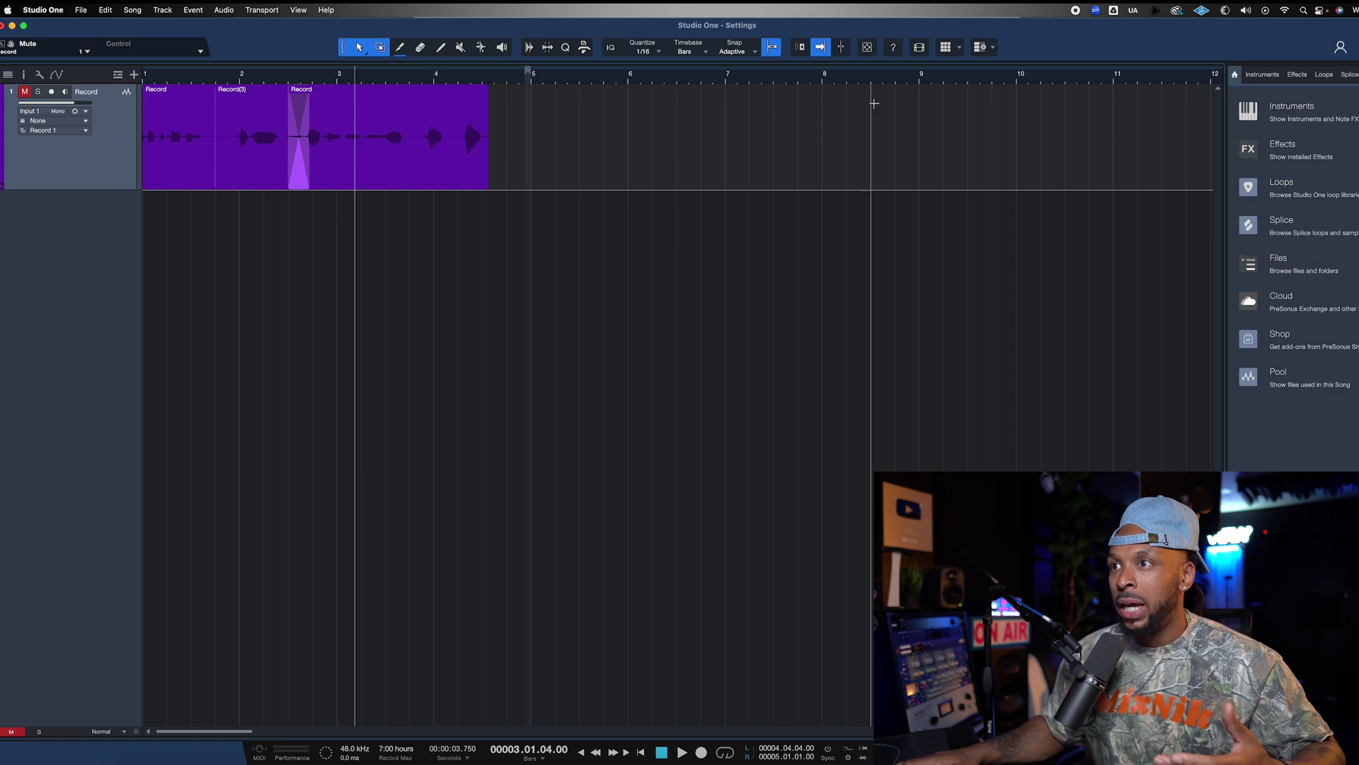
click(417, 107)
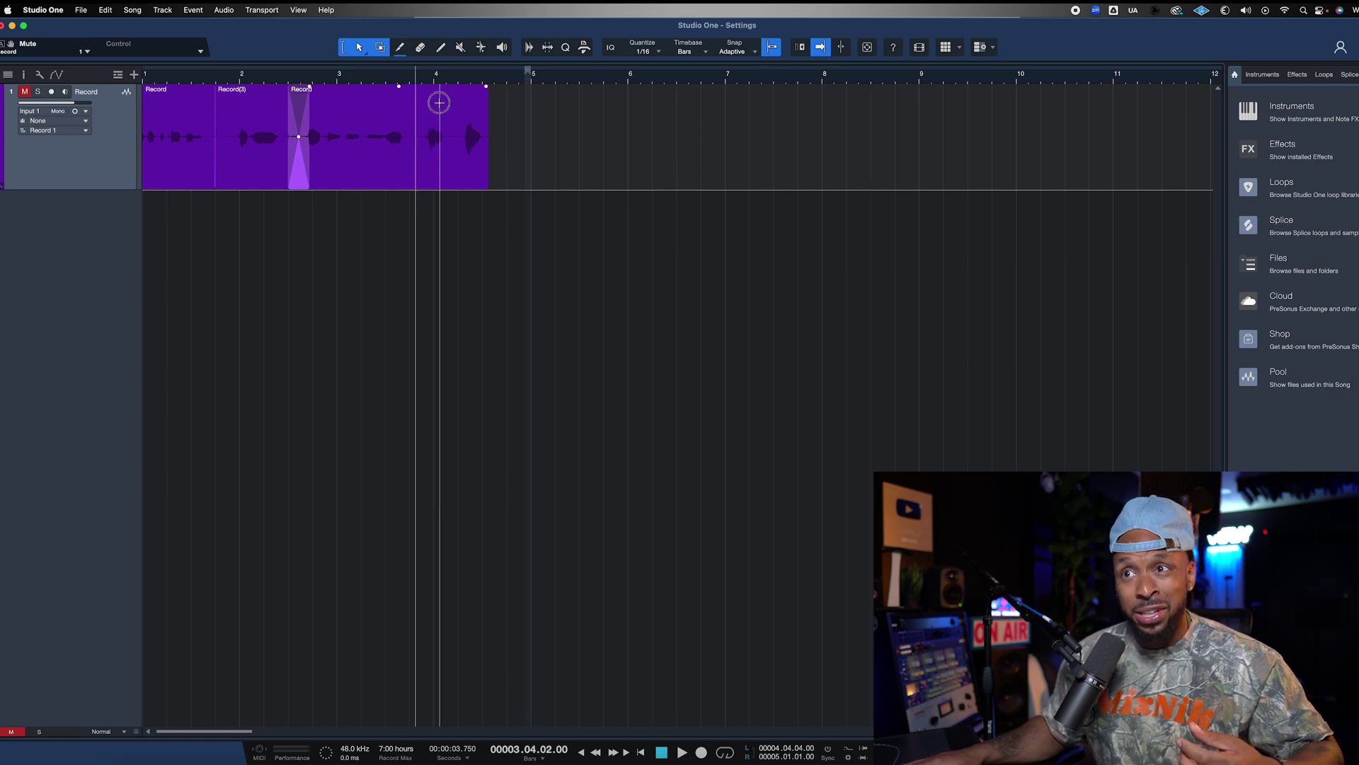
click(464, 107)
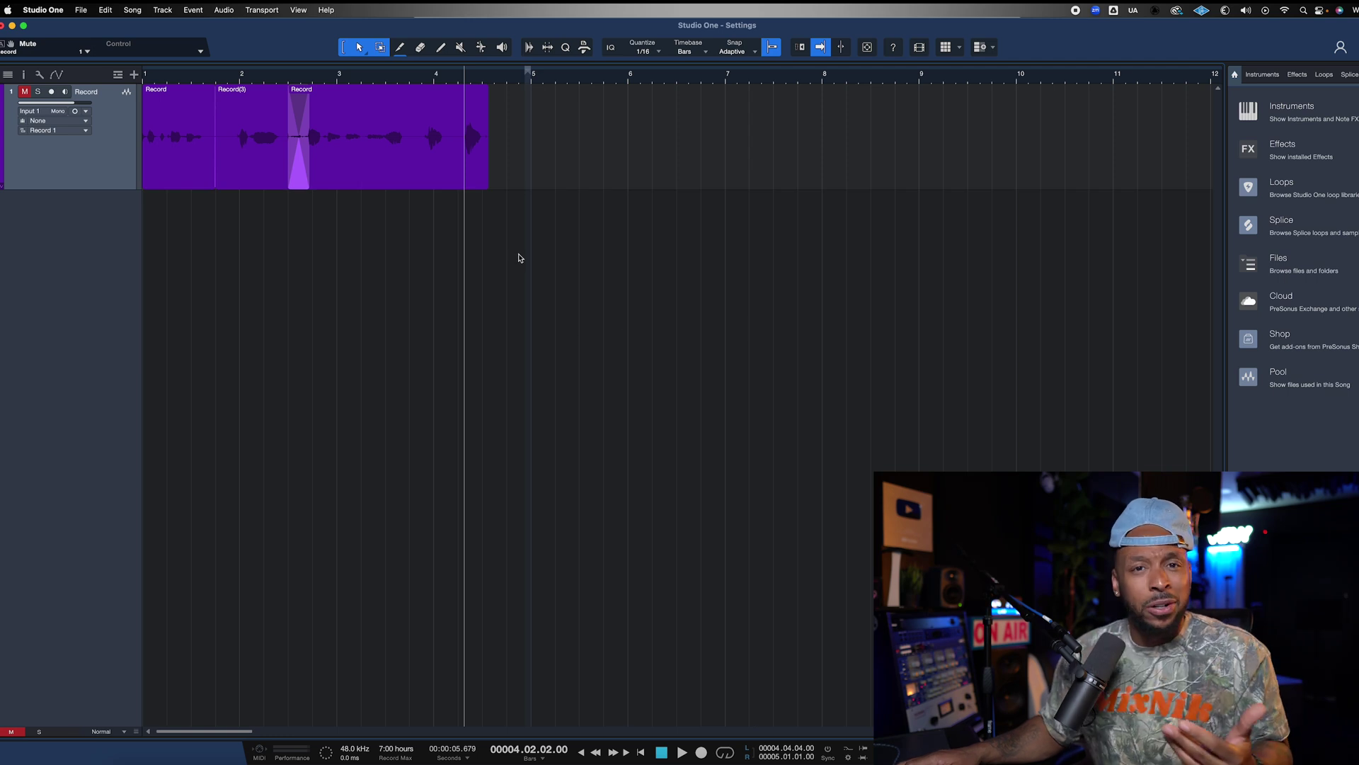
click(361, 117)
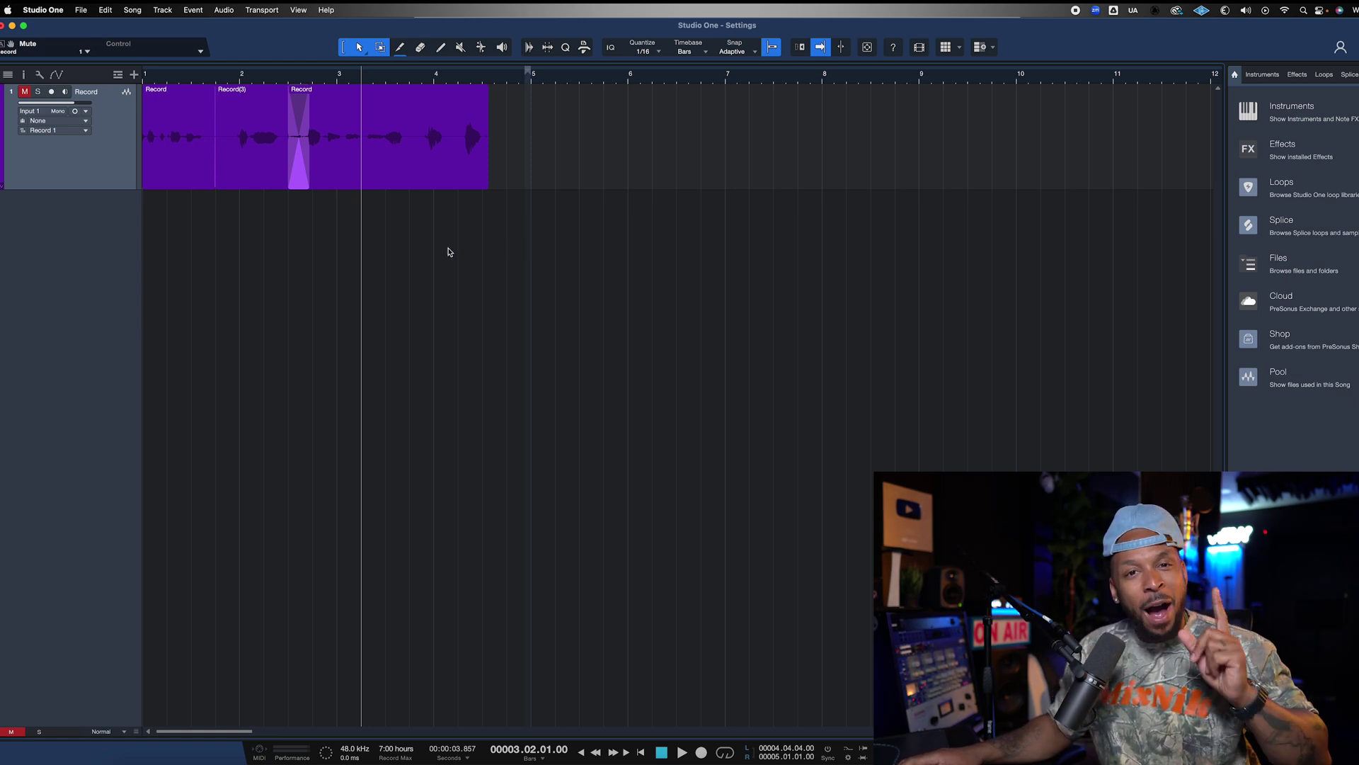
Step: Enable Locate when clicked in empty space in Advanced > Editing preferences
click(41, 9)
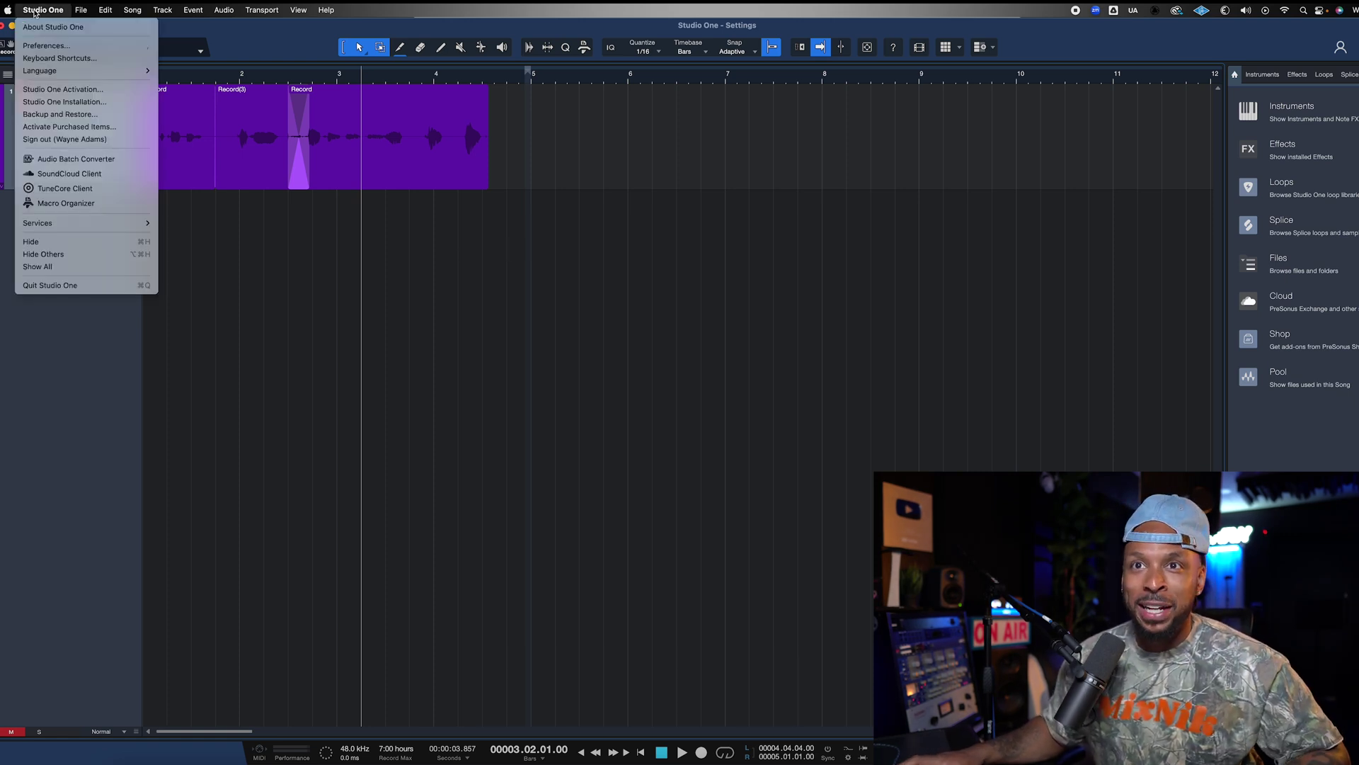
click(50, 45)
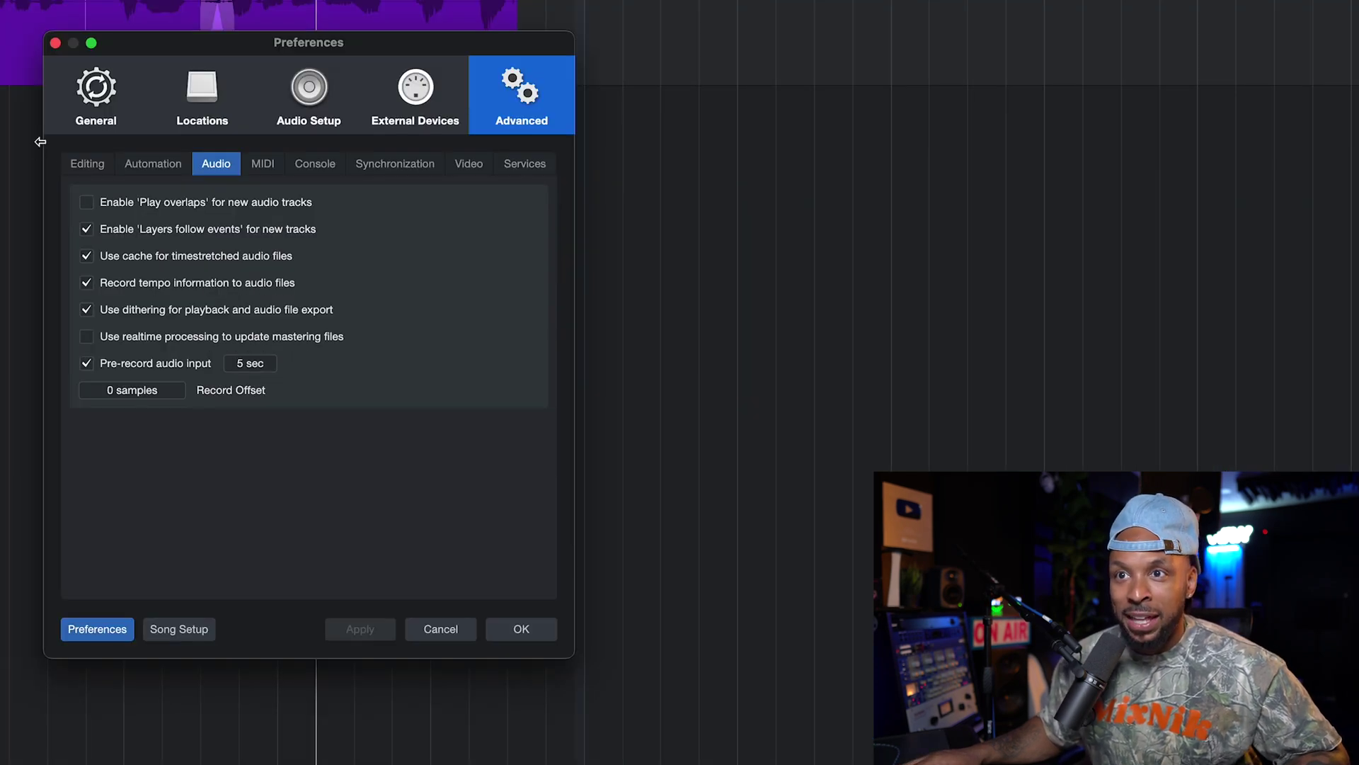
click(86, 164)
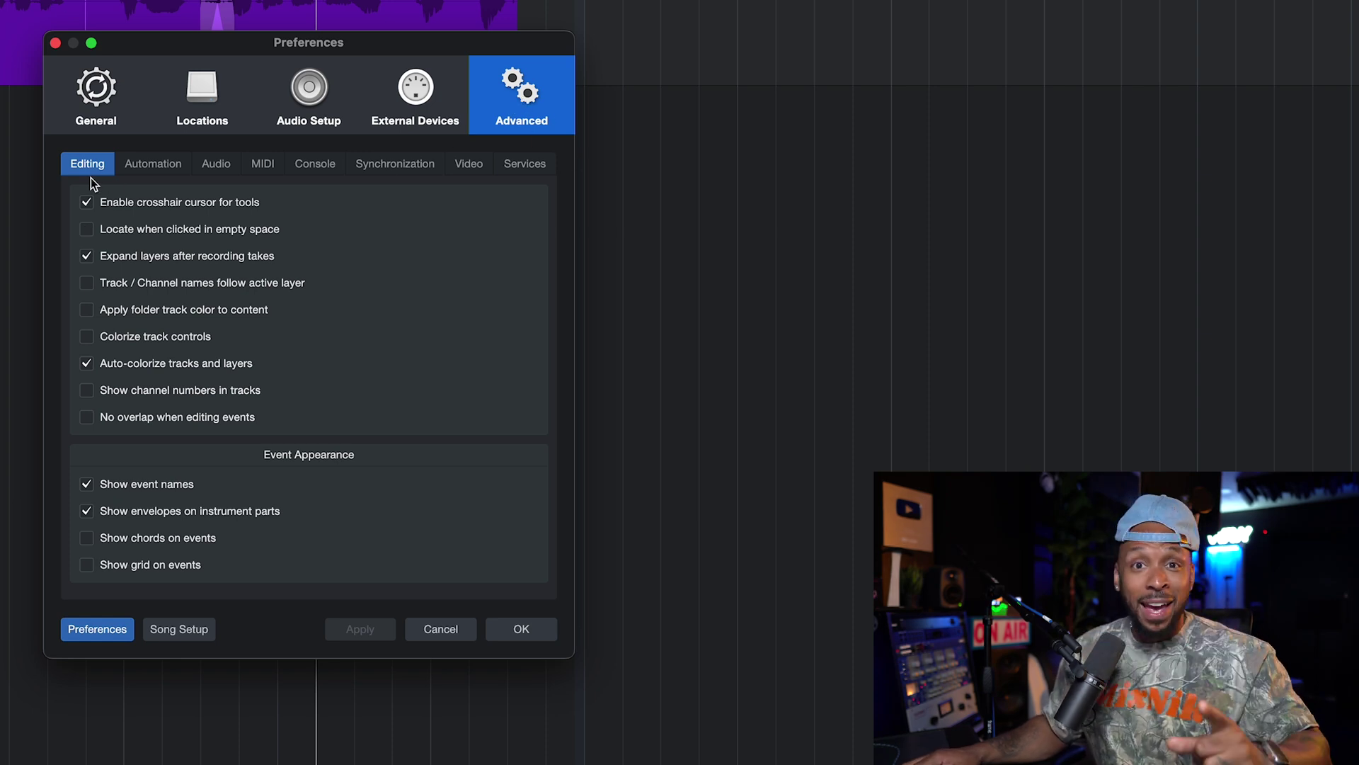
click(86, 230)
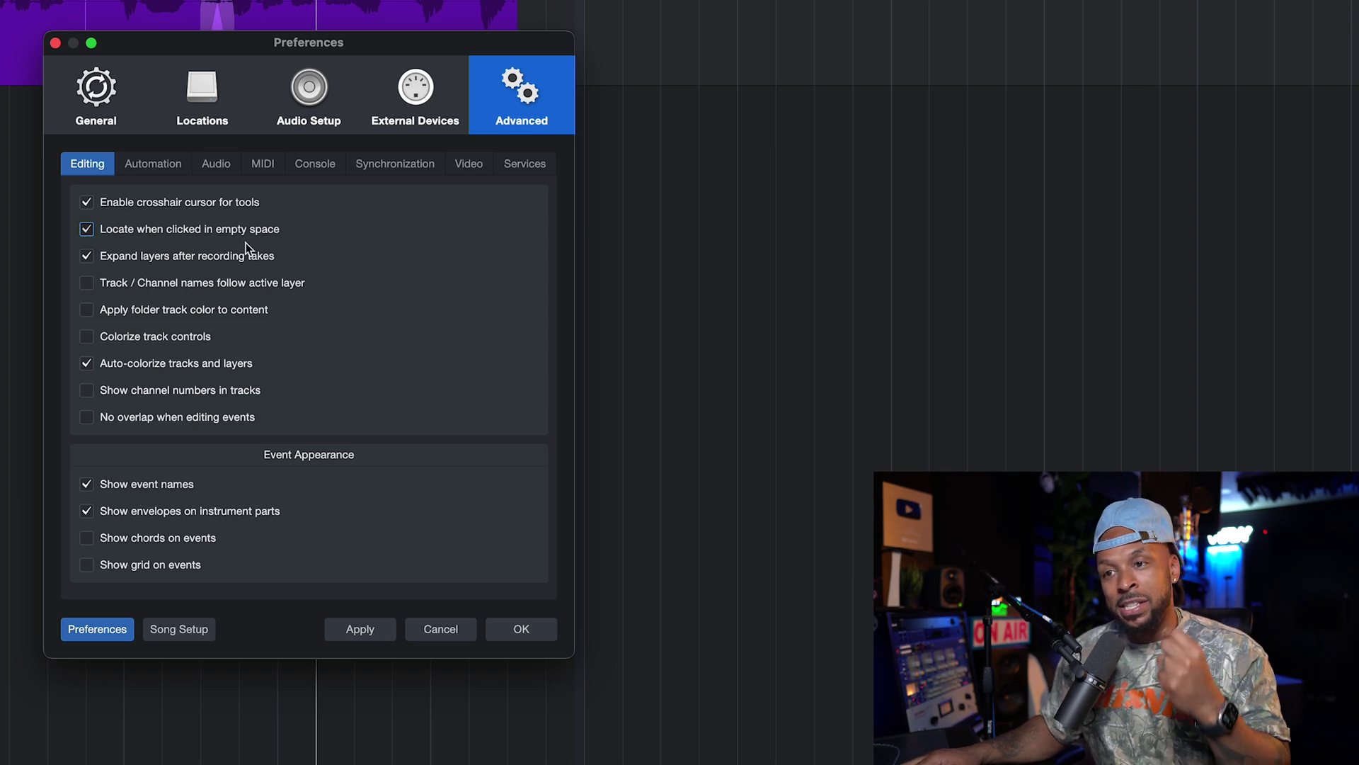
click(519, 636)
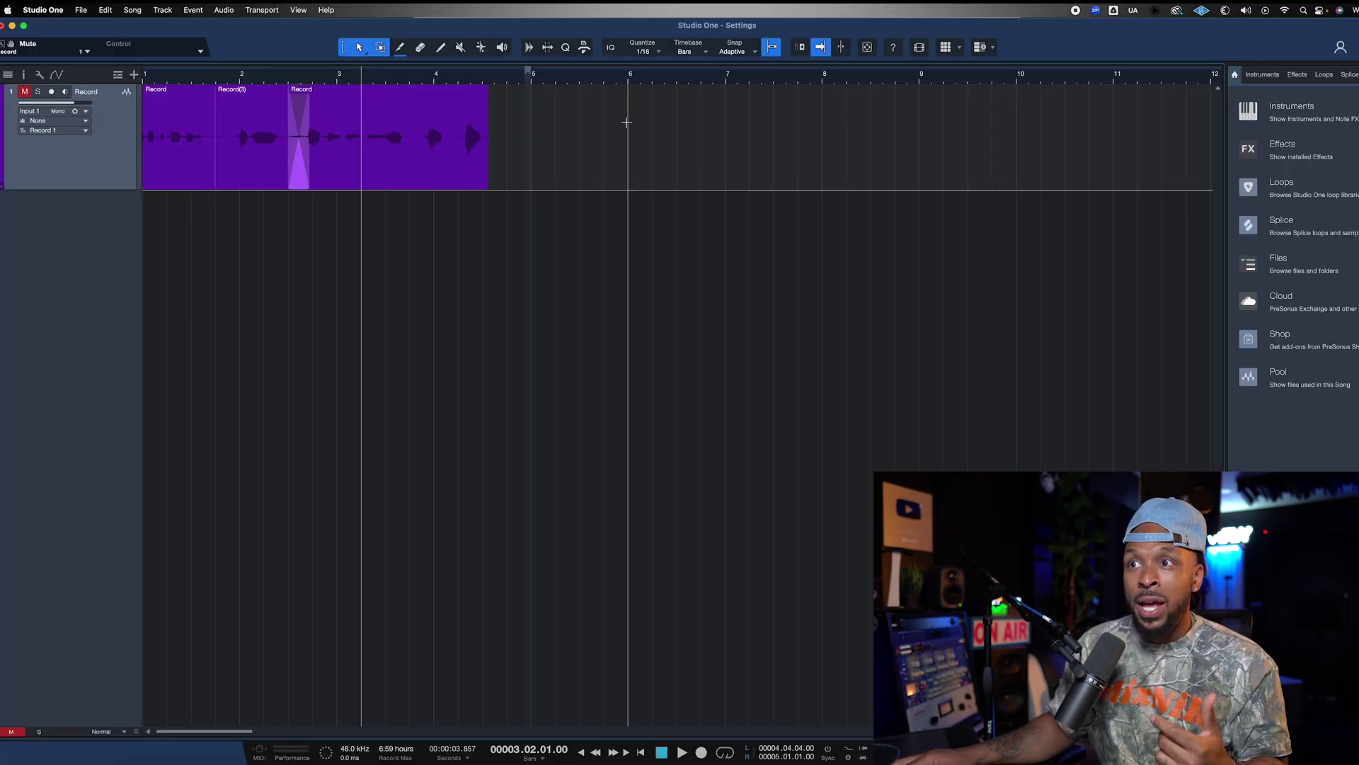
Step: Locate the playhead by clicking empty lane spots, then play from bar 6
click(628, 115)
click(754, 120)
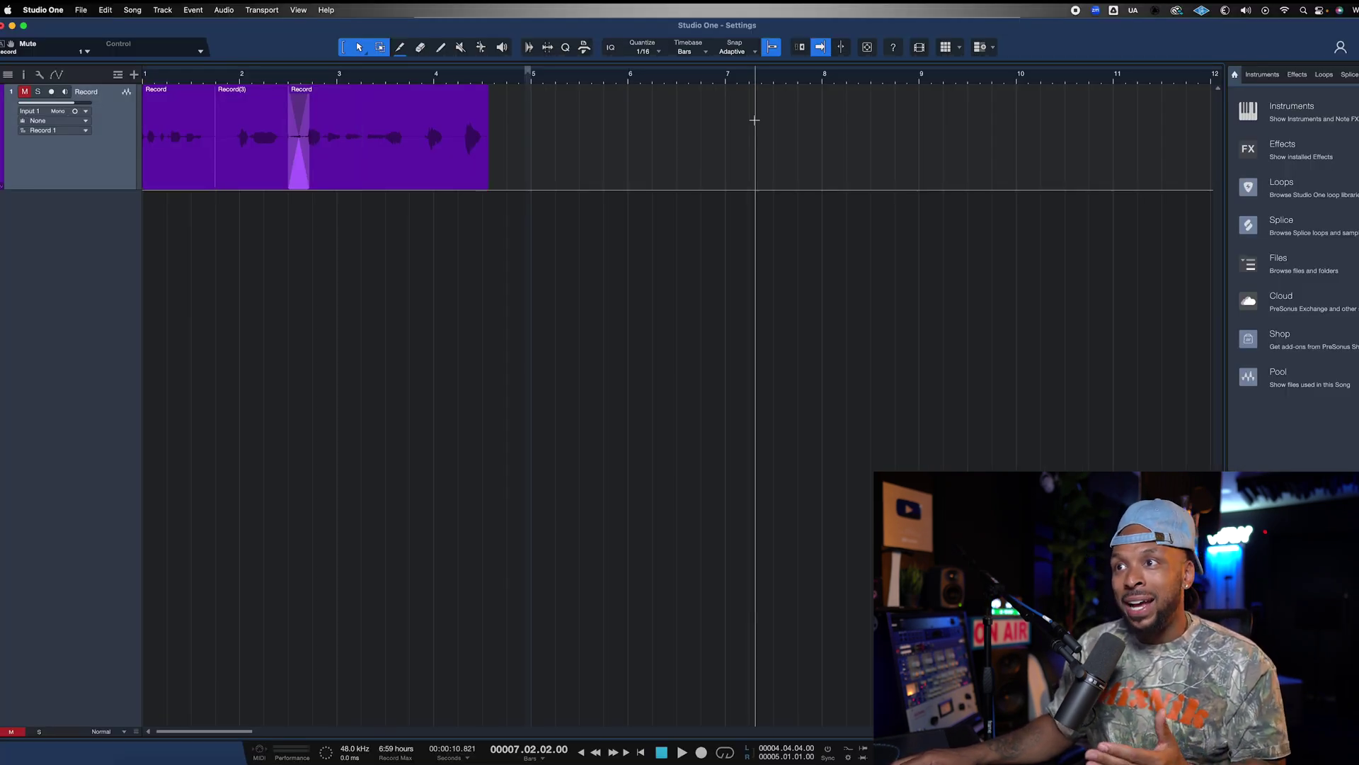
drag(754, 120, 1046, 121)
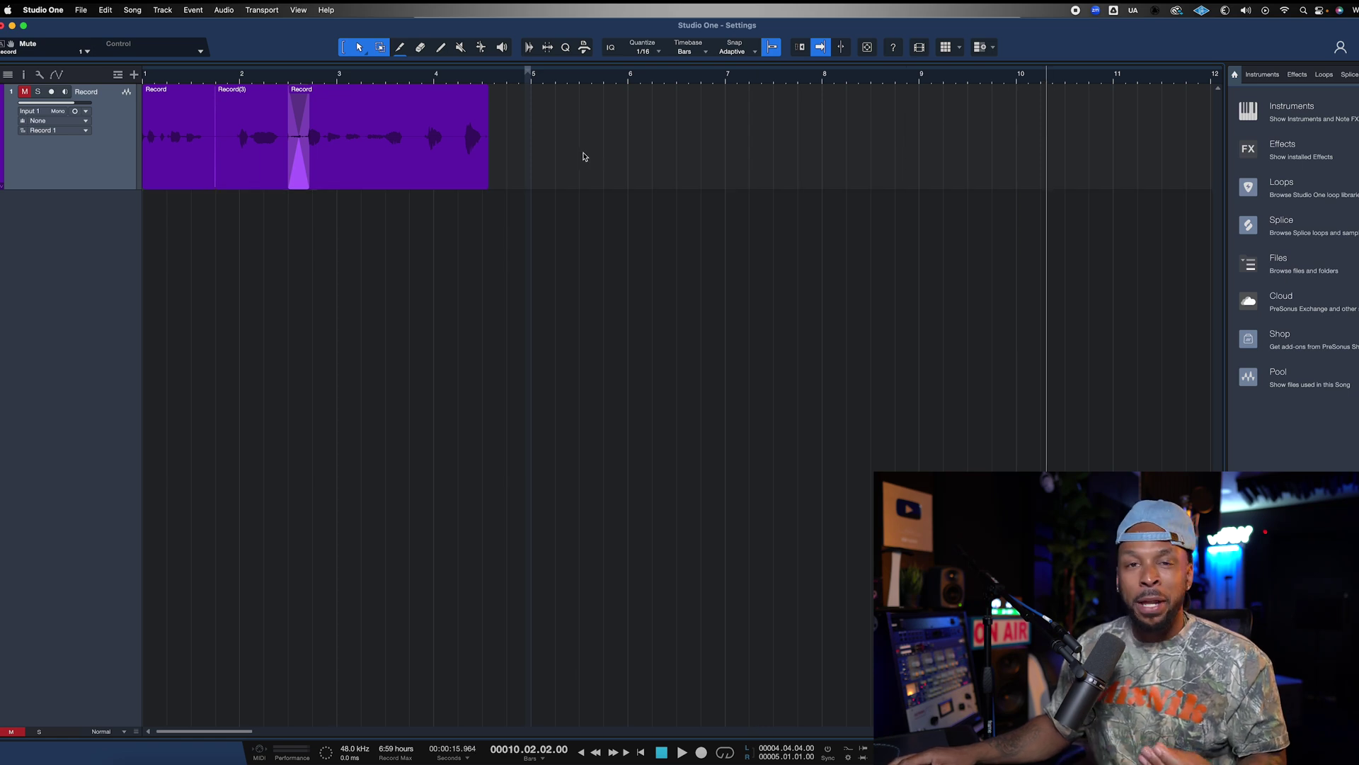
click(588, 124)
click(670, 119)
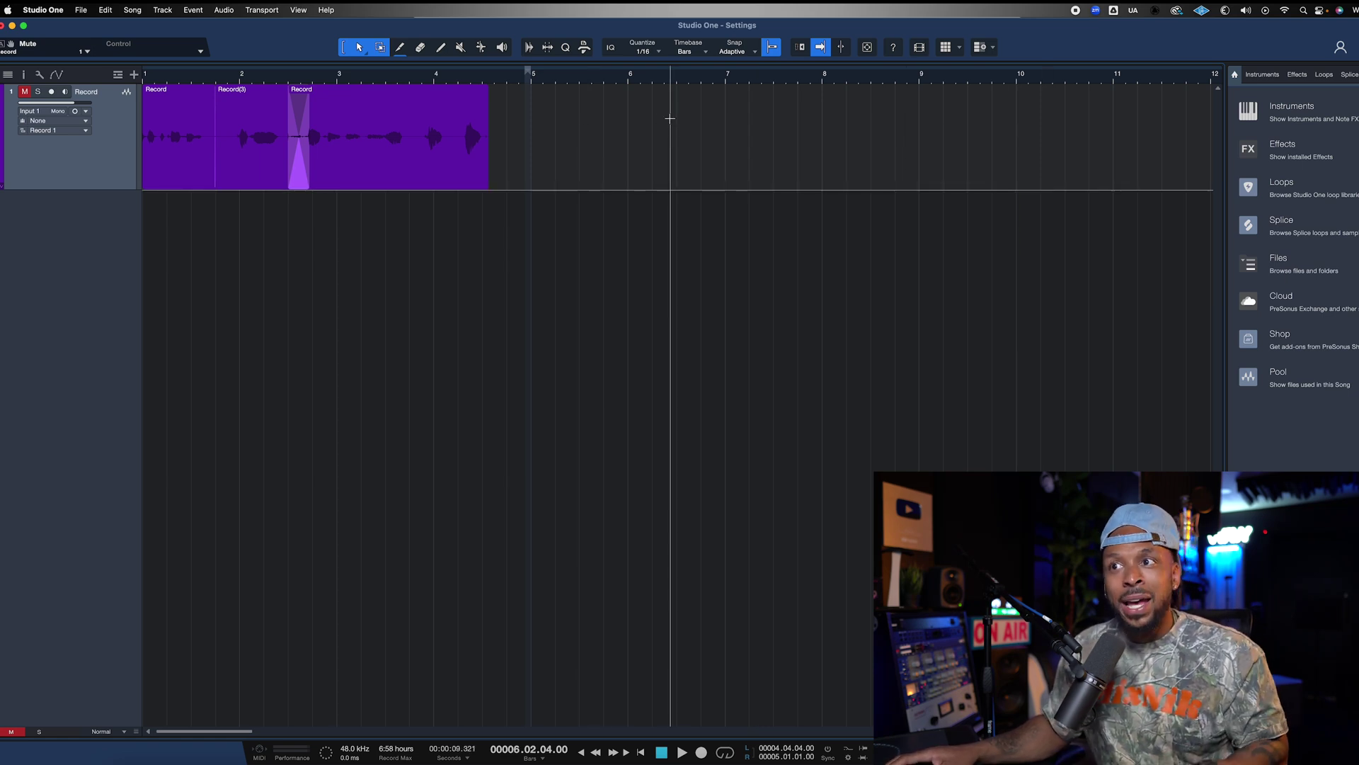
key(space)
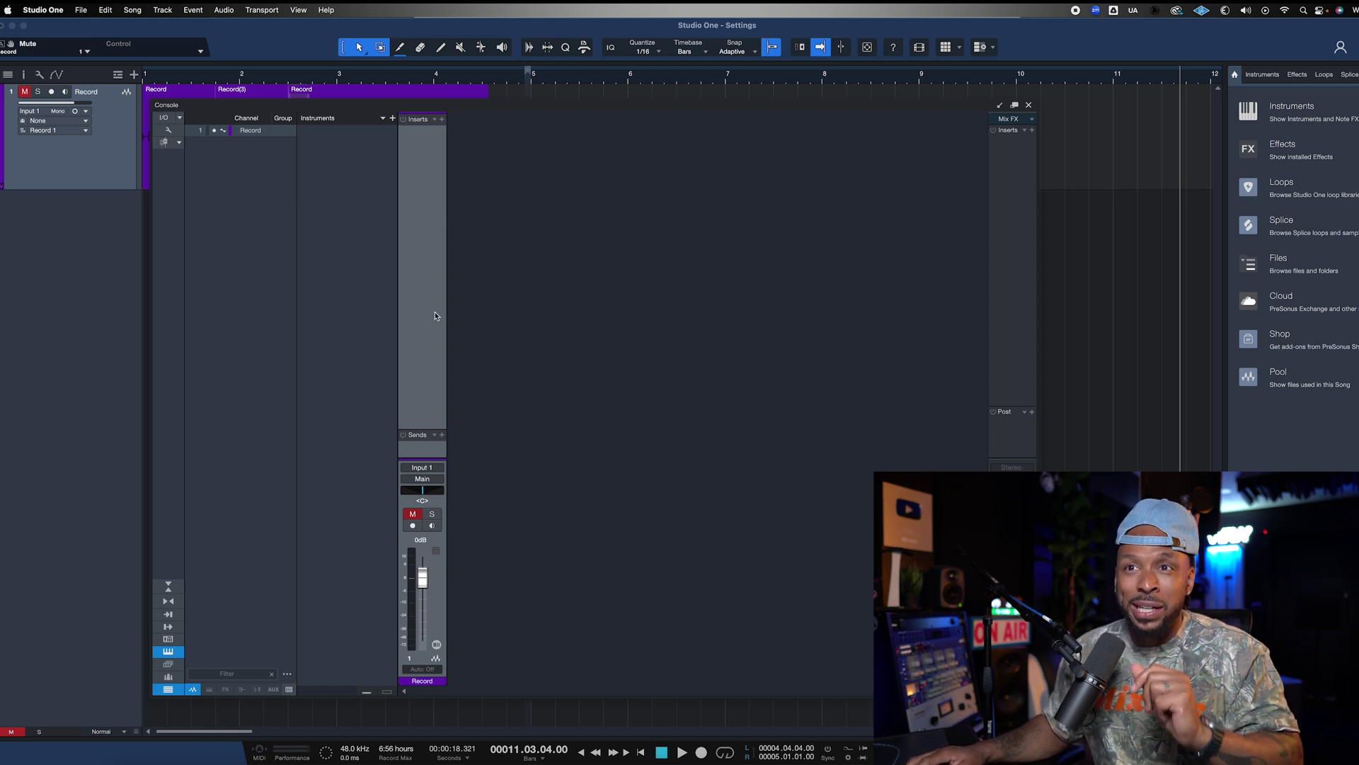
Step: Enable Colorize track controls under Preferences > Advanced > Editing and apply, turning the Record track purple
click(43, 10)
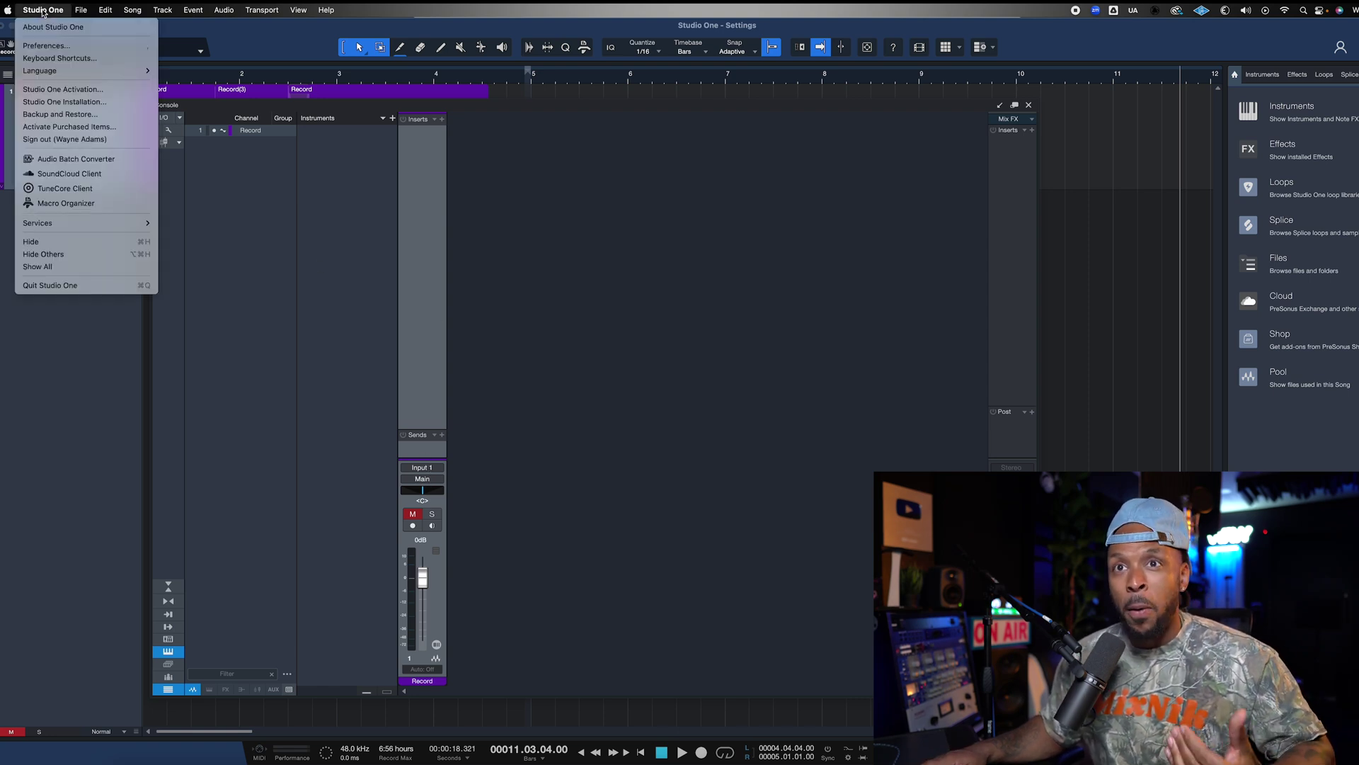
click(46, 46)
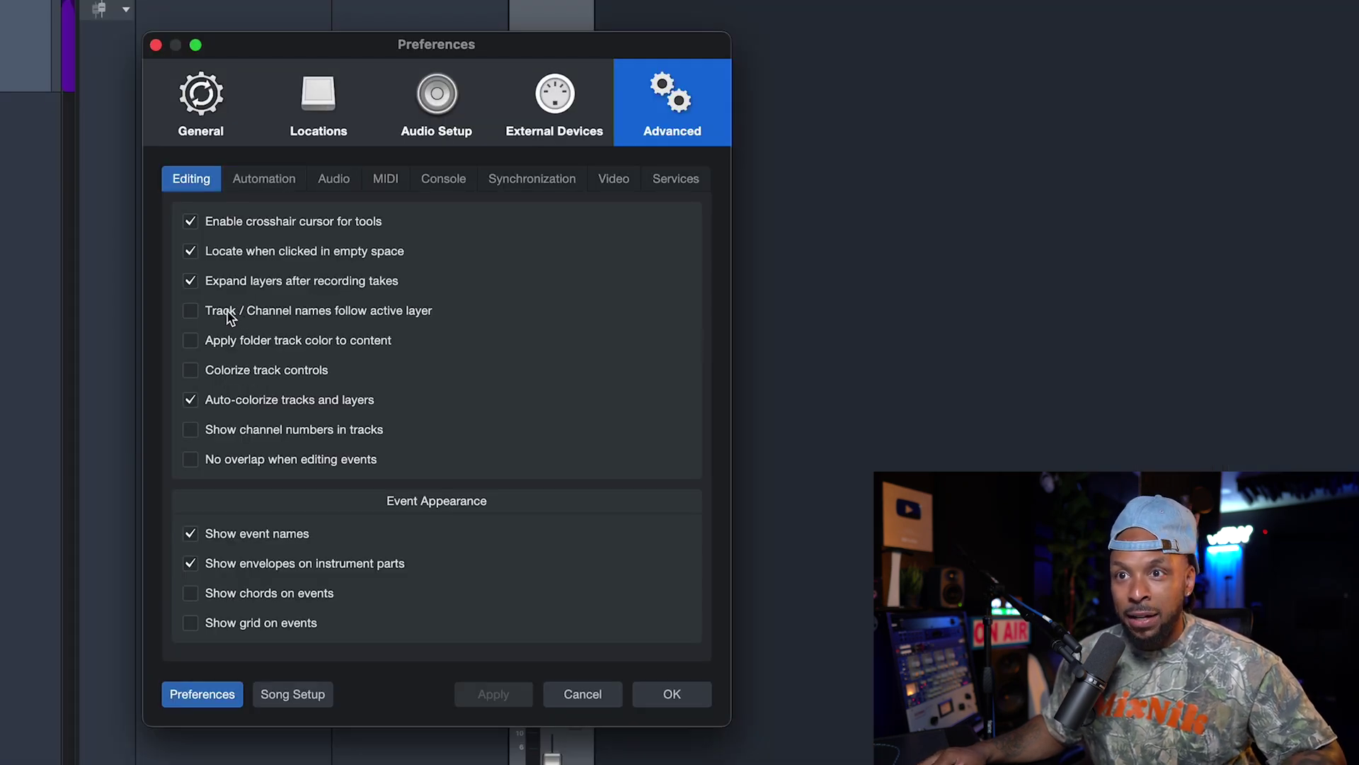
click(191, 371)
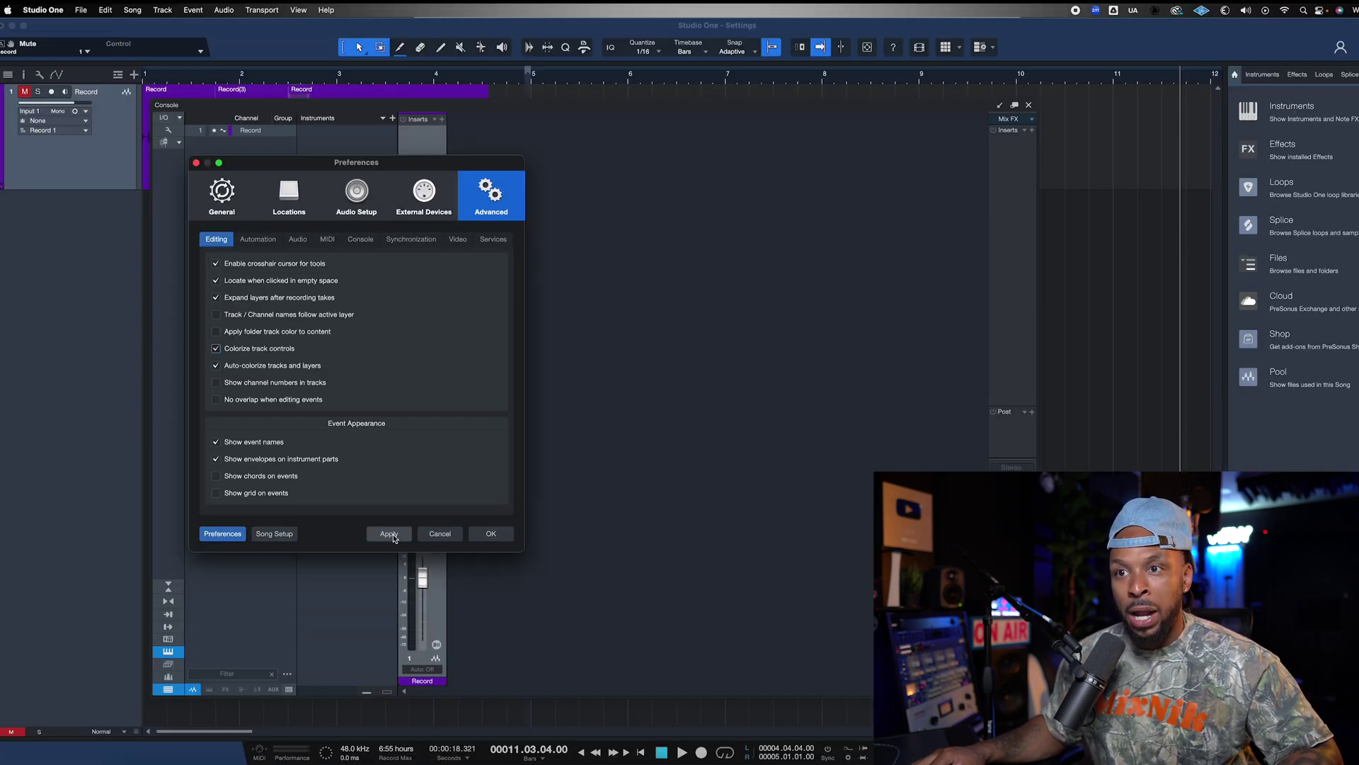
click(499, 699)
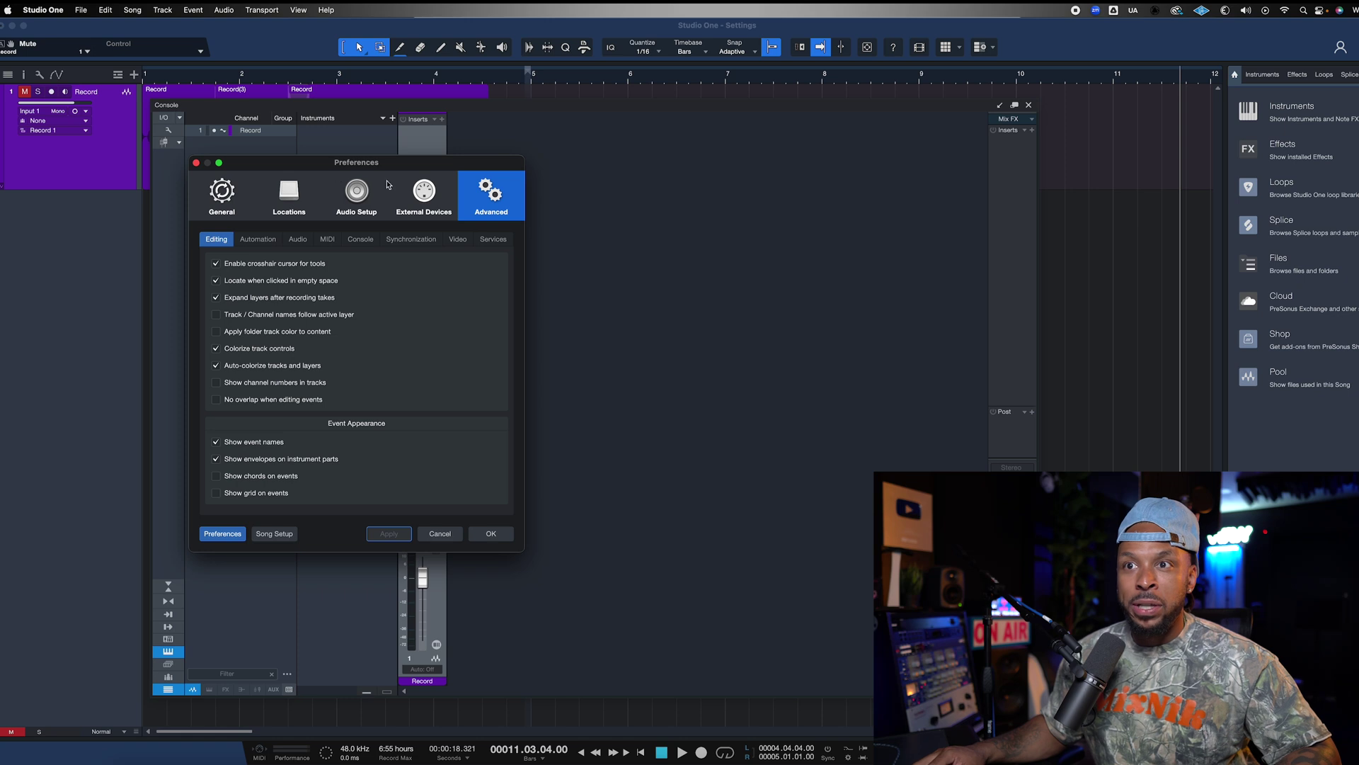
Step: Enable Colorize channel strips under Preferences > Advanced > Console and apply, turning the Record strip purple
drag(363, 168, 563, 178)
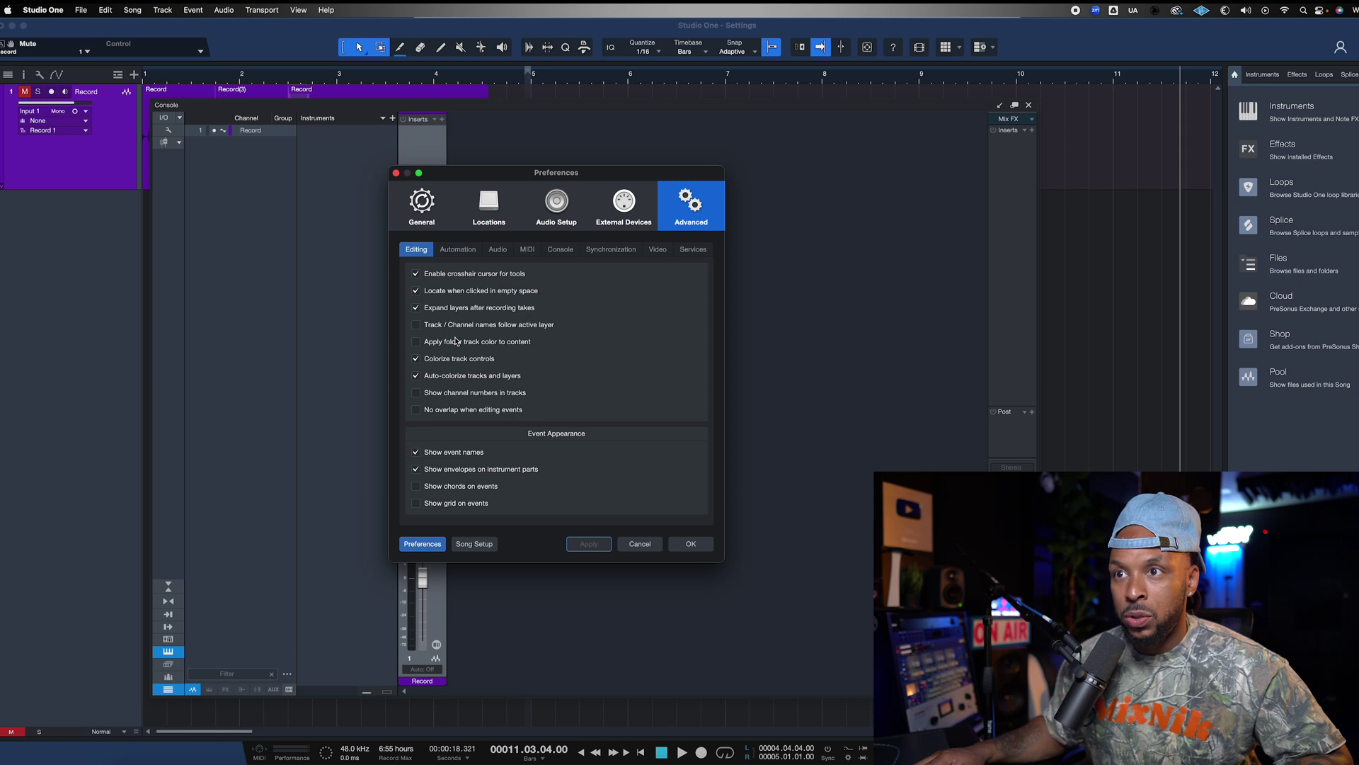
click(571, 252)
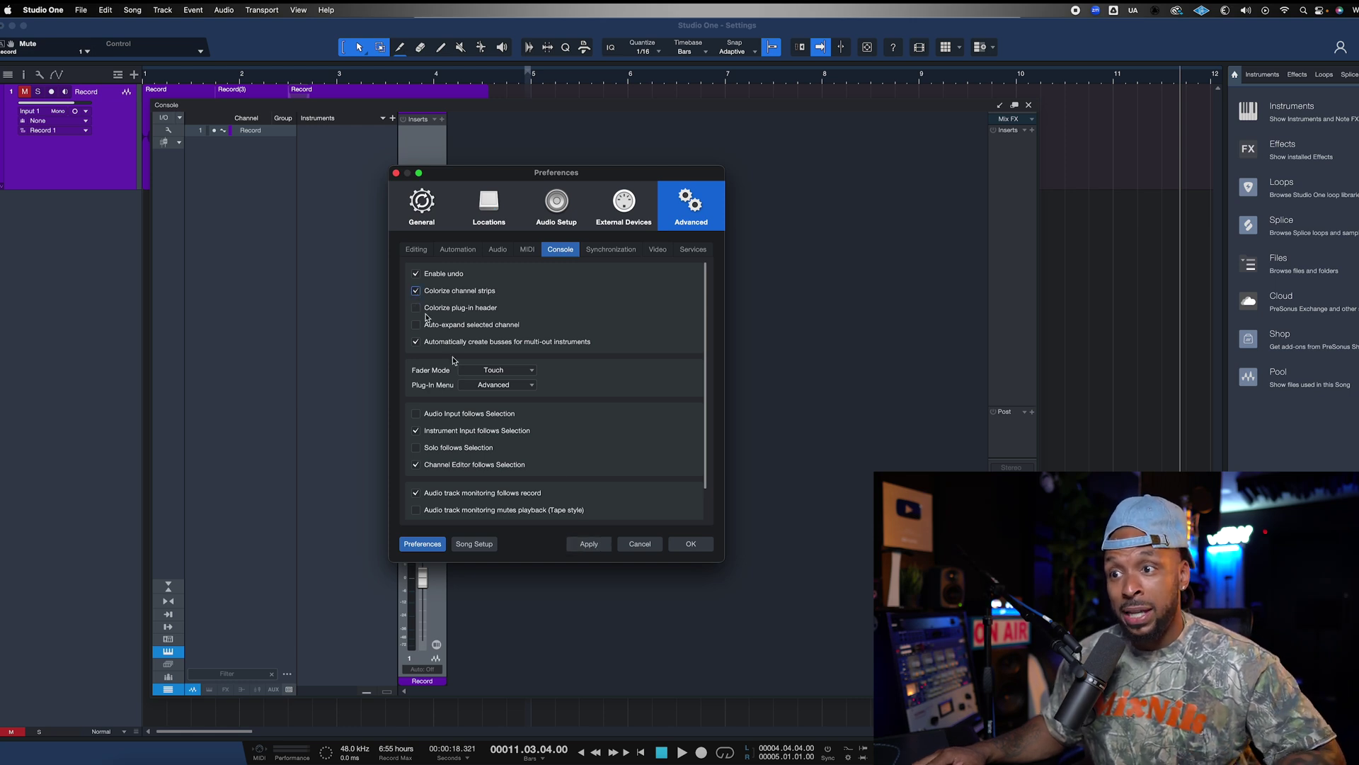
click(589, 544)
drag(514, 172, 654, 172)
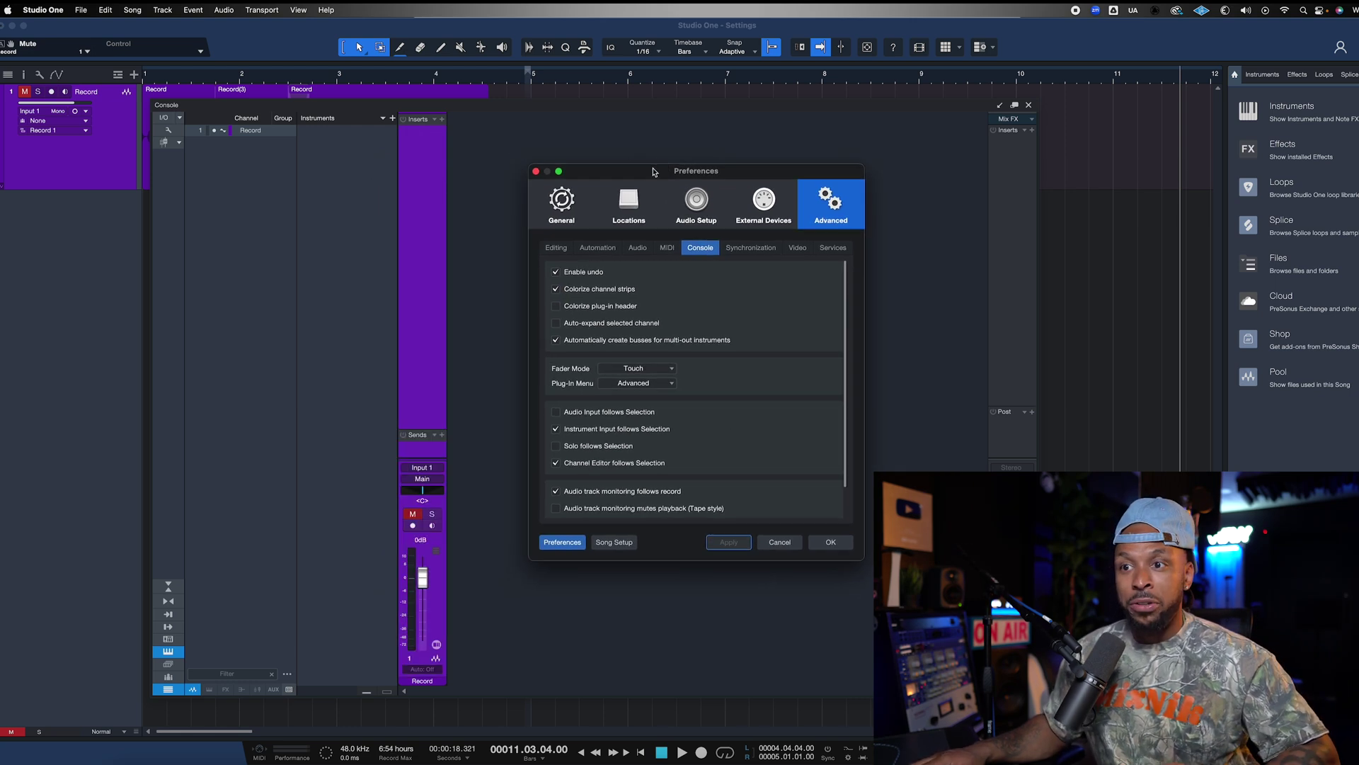